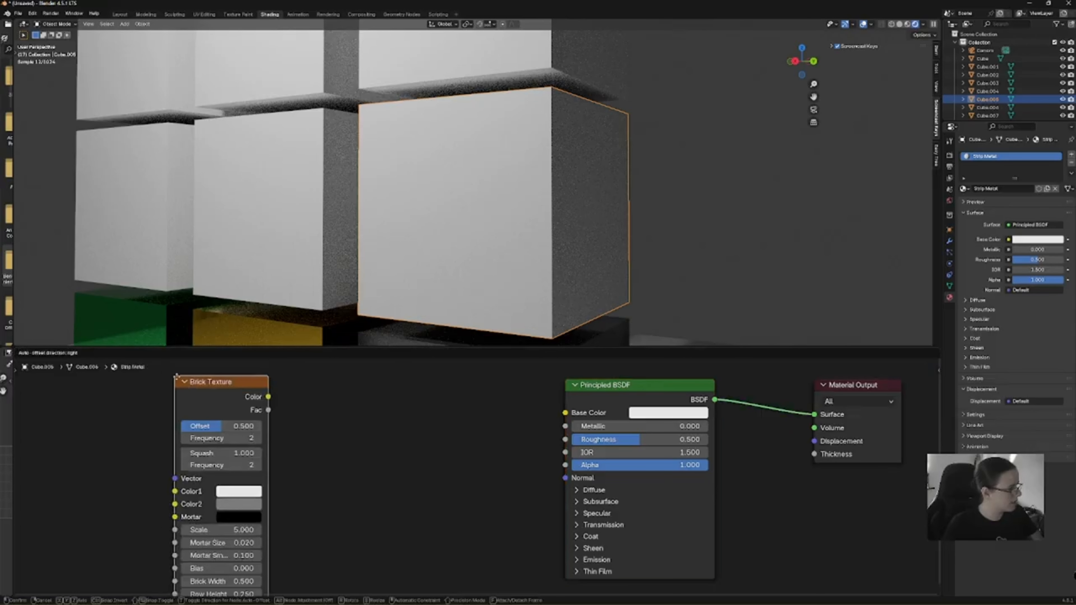
Step: Place the Brick Texture node beside the Principled BSDF and connect its Color output to Base Color
{"action": "left_click", "coordinate": [460, 397]}
{"action": "left_click_drag", "start_coordinate": [505, 407], "coordinate": [566, 413]}
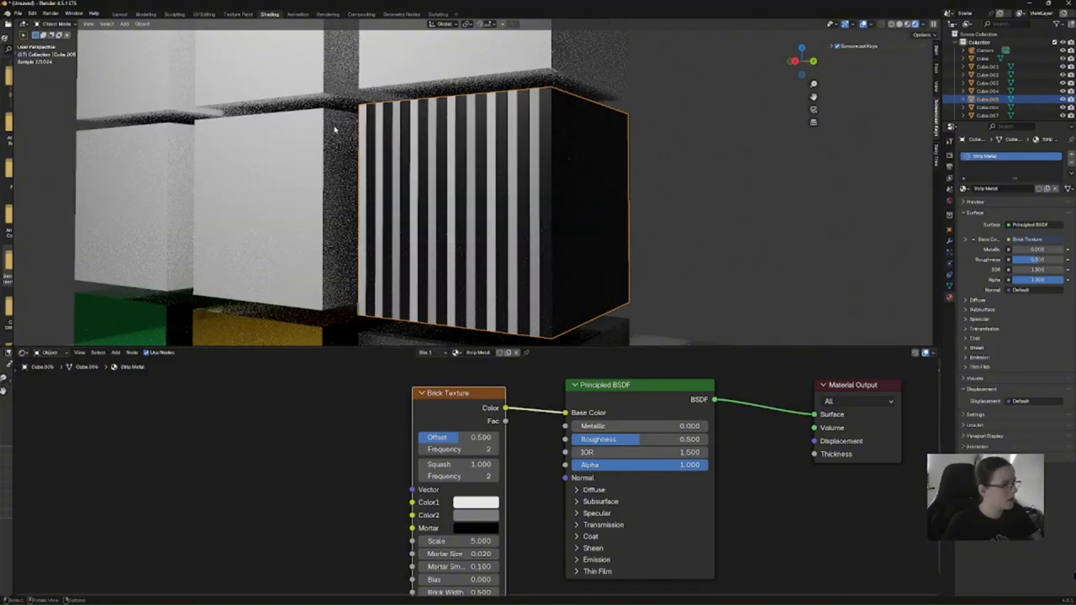
{"action": "mouse_move", "coordinate": [486, 393]}
{"action": "left_mouse_down"}
{"action": "mouse_move", "coordinate": [415, 370]}
{"action": "mouse_move", "coordinate": [490, 400]}
{"action": "mouse_move", "coordinate": [477, 408]}
{"action": "left_mouse_up"}
{"action": "scroll", "coordinate": [702, 389], "scroll_direction": "down", "scroll_amount": 2}
{"action": "scroll", "coordinate": [714, 407], "scroll_direction": "up", "scroll_amount": 1}
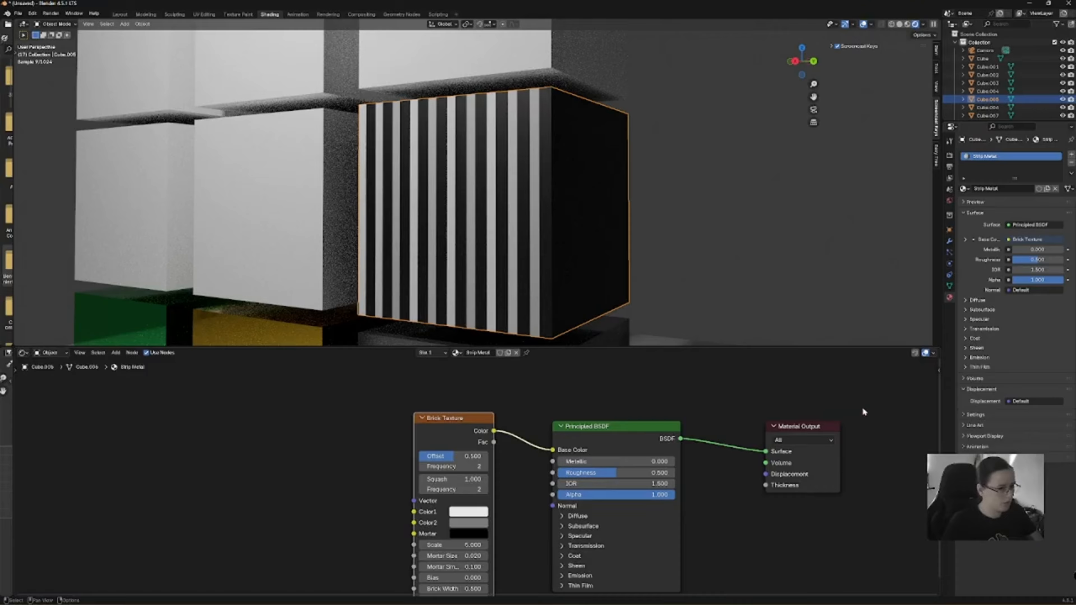
Step: Set the Brick Texture's scale to 13.3, then the Principled BSDF's Metallic to 0.949 and Roughness to about 0.97
{"action": "left_click_drag", "start_coordinate": [940, 395], "coordinate": [940, 436]}
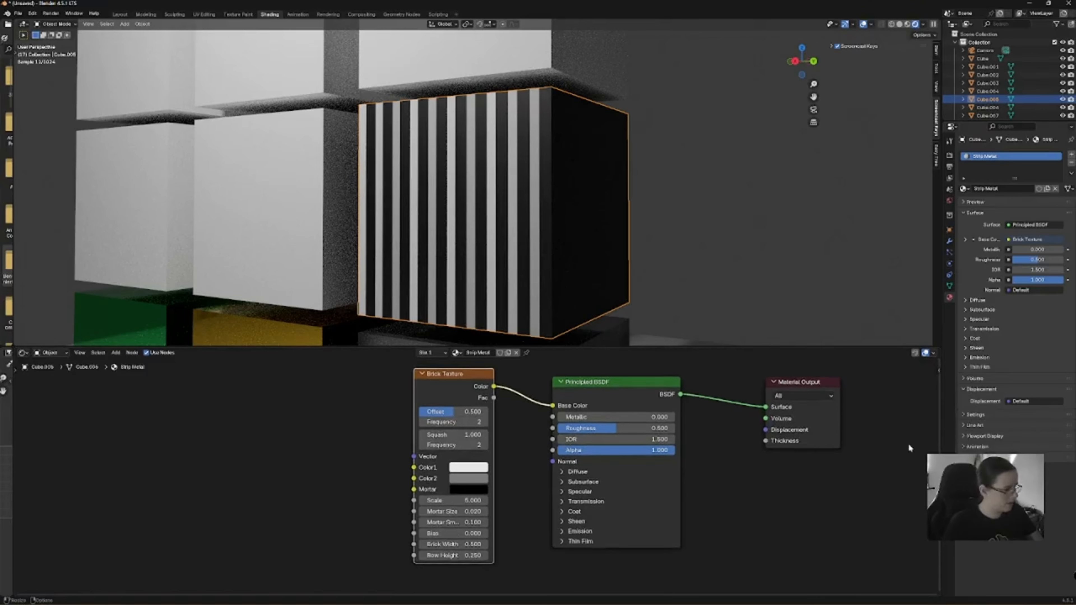
{"action": "left_click_drag", "start_coordinate": [486, 501], "coordinate": [759, 501]}
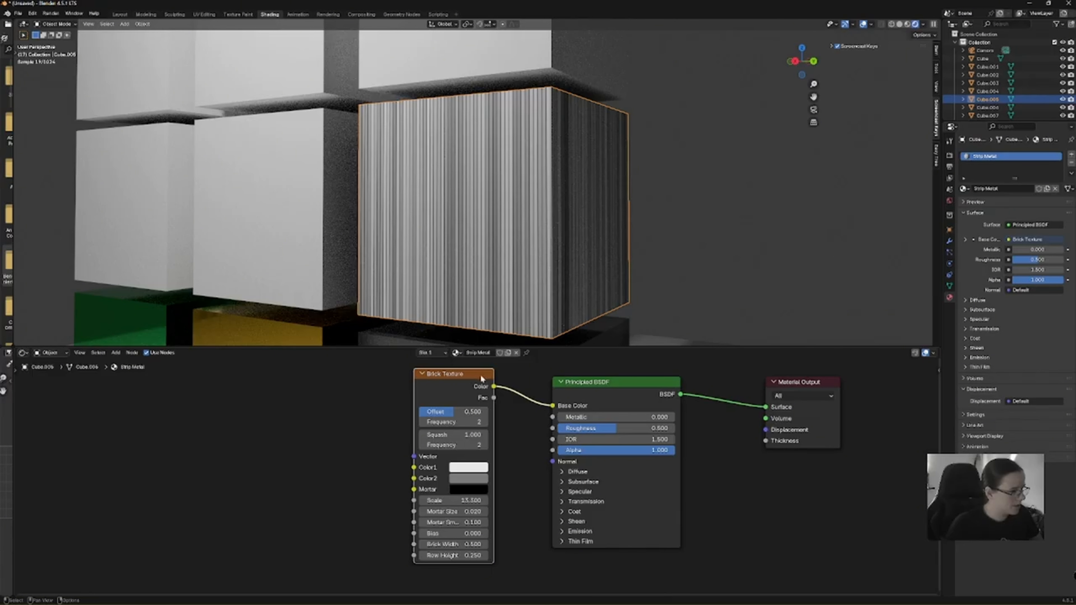
{"action": "left_click_drag", "start_coordinate": [481, 378], "coordinate": [327, 384]}
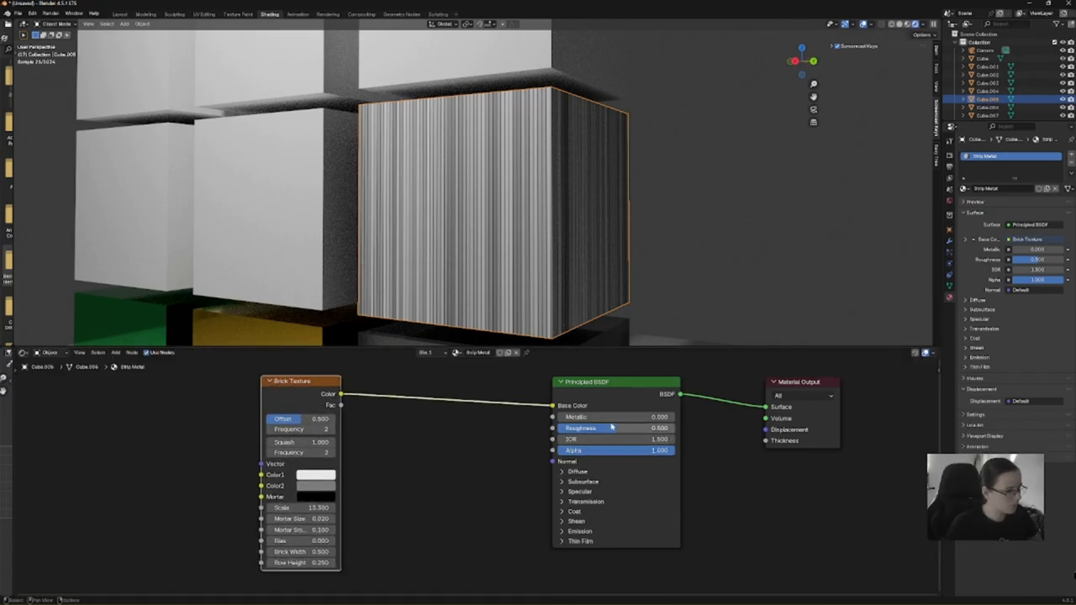
{"action": "left_click_drag", "start_coordinate": [618, 431], "coordinate": [720, 430]}
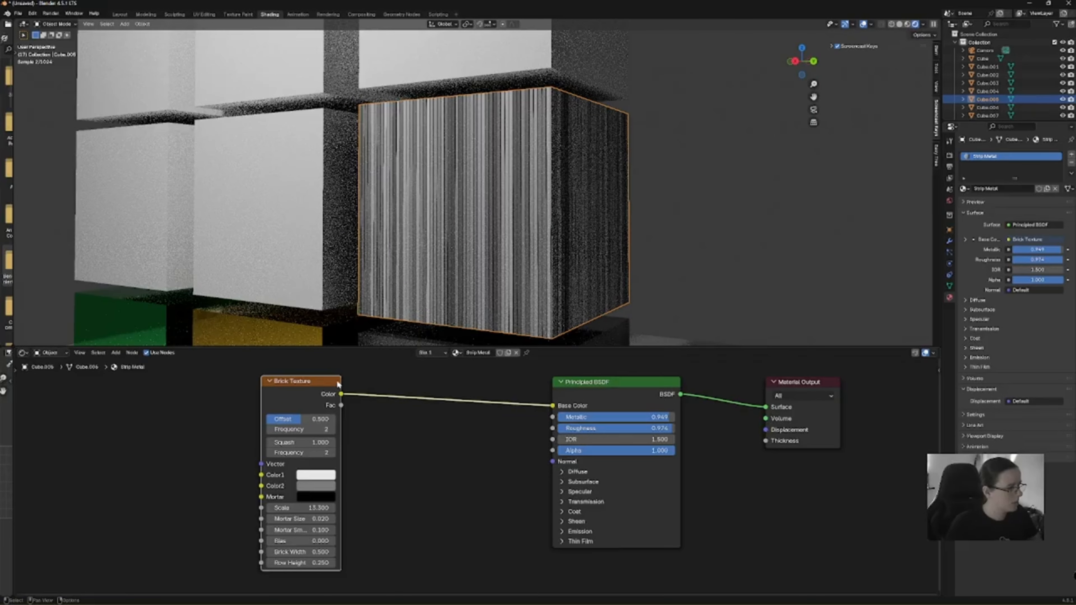
Step: Add a Noise Texture node between the Brick Texture and the shader and connect its Color output to Roughness
{"action": "left_click_drag", "start_coordinate": [338, 384], "coordinate": [310, 380]}
{"action": "left_click", "coordinate": [116, 352]}
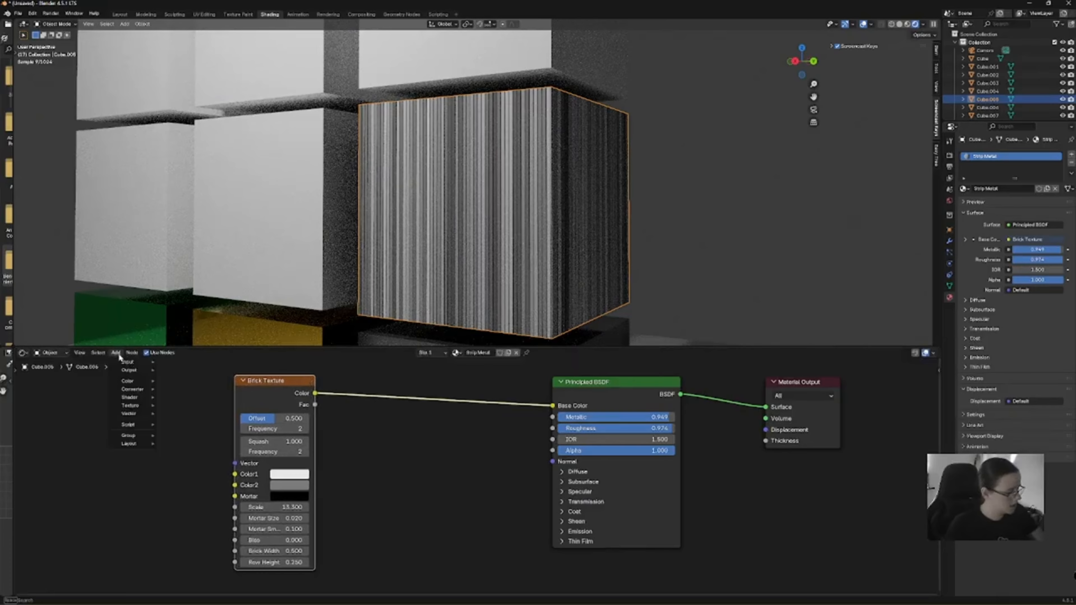
{"action": "type", "text": "noi"}
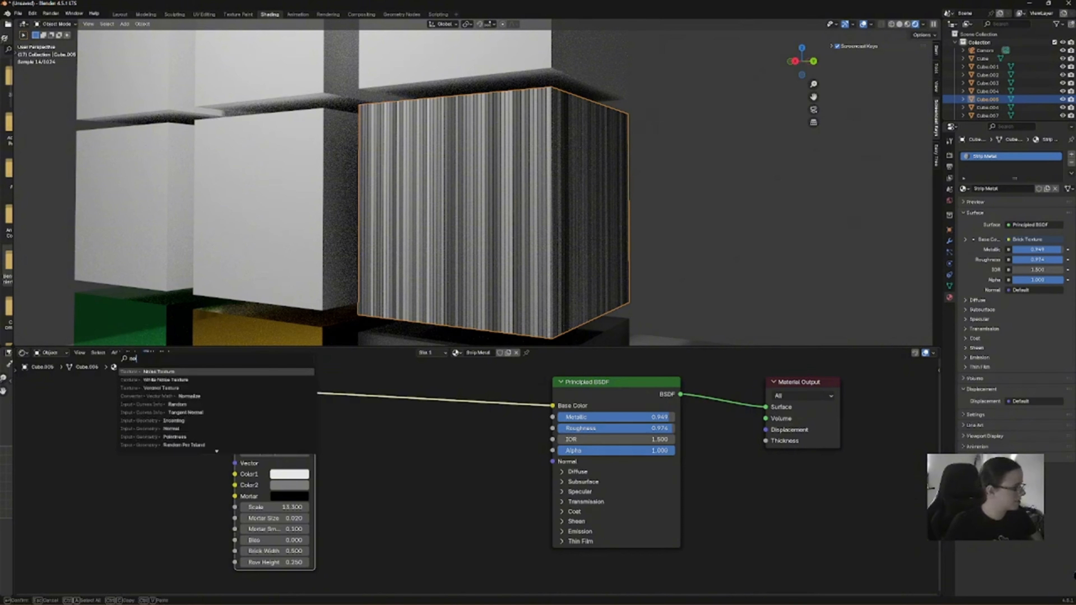
{"action": "key", "text": "Return"}
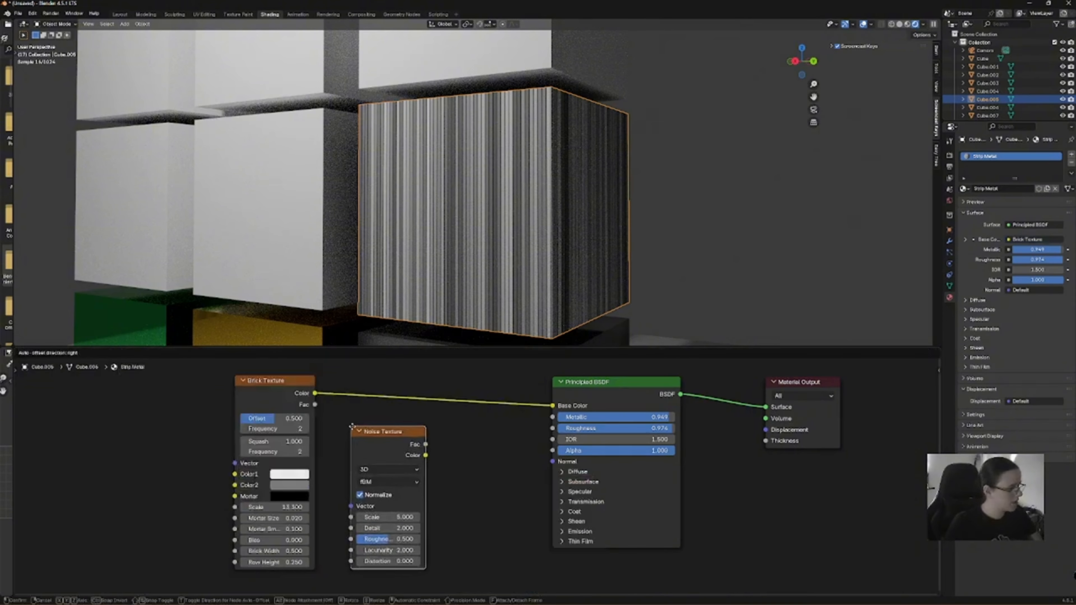
{"action": "left_click", "coordinate": [421, 456]}
{"action": "left_click_drag", "start_coordinate": [418, 467], "coordinate": [551, 418]}
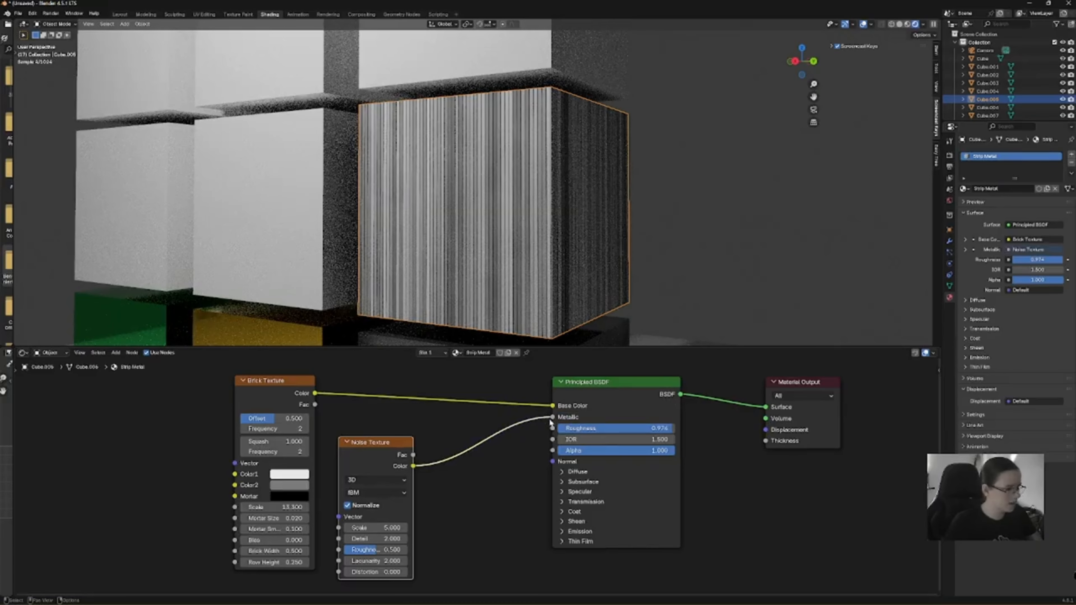
{"action": "left_click_drag", "start_coordinate": [553, 417], "coordinate": [552, 429]}
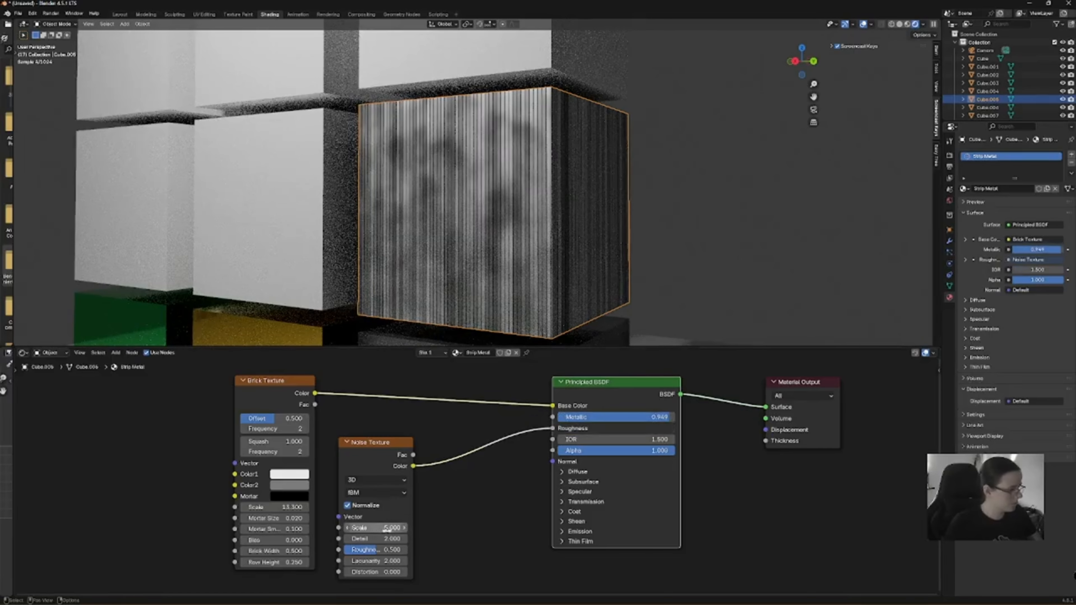
Step: Set the Noise Texture's scale to 20.3 and move its node well below the Brick Texture and shader
{"action": "left_click_drag", "start_coordinate": [375, 528], "coordinate": [449, 527]}
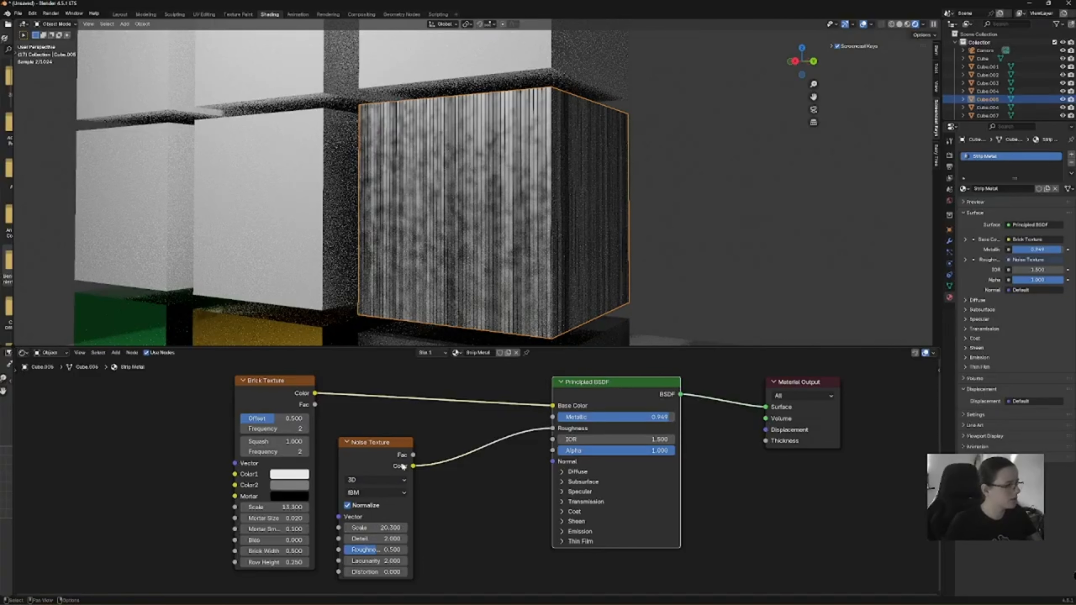
{"action": "scroll", "coordinate": [476, 435], "scroll_direction": "down", "scroll_amount": 1}
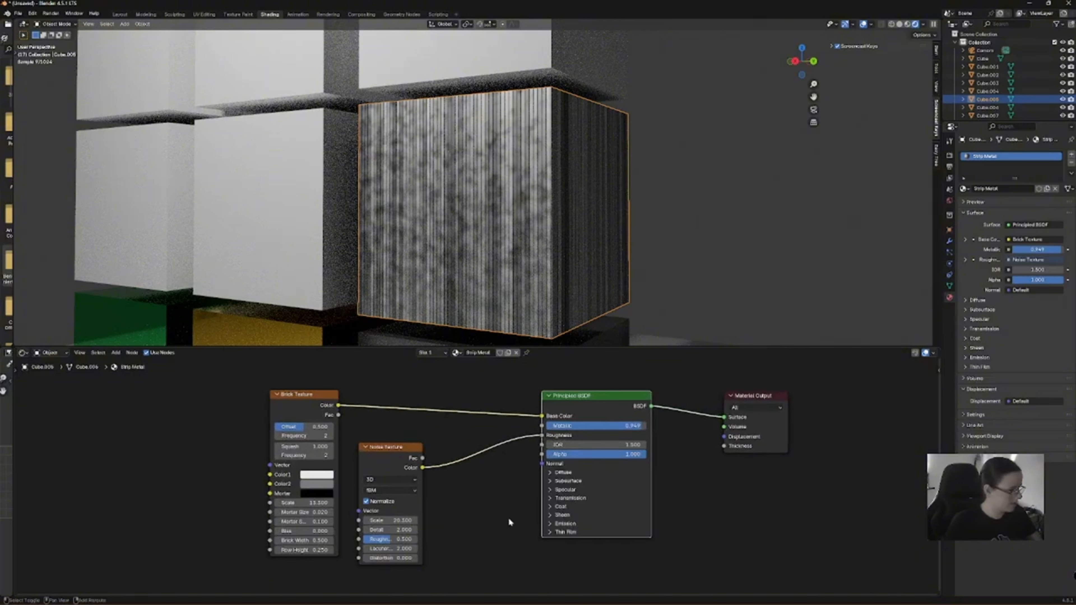
{"action": "middle_click_drag", "start_coordinate": [509, 518], "coordinate": [514, 451], "text": "shift"}
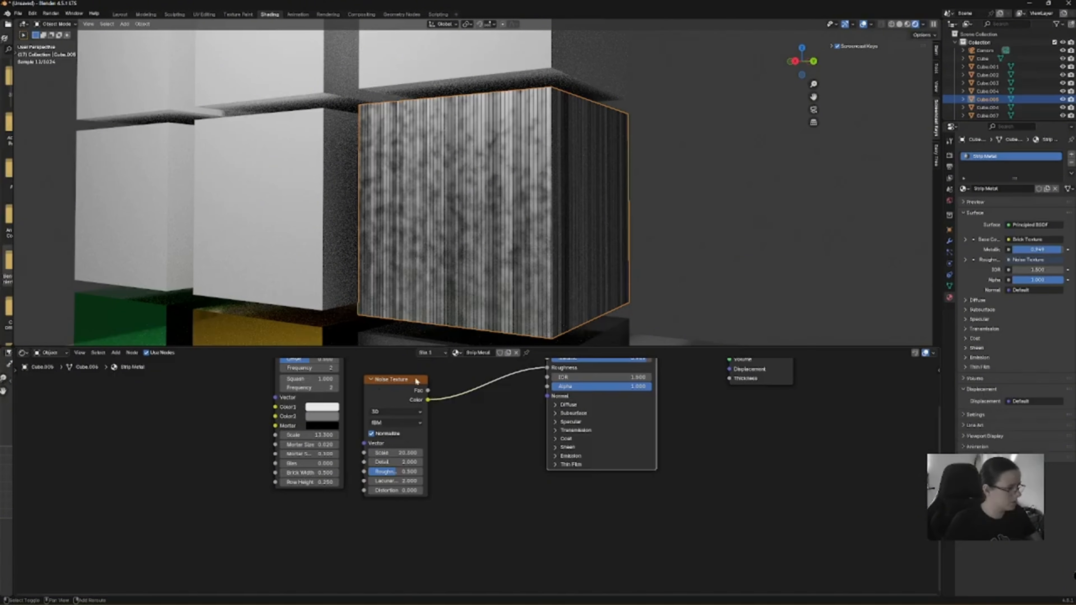
{"action": "left_click_drag", "start_coordinate": [417, 382], "coordinate": [406, 500]}
{"action": "middle_click_drag", "start_coordinate": [473, 410], "coordinate": [467, 494], "text": "shift"}
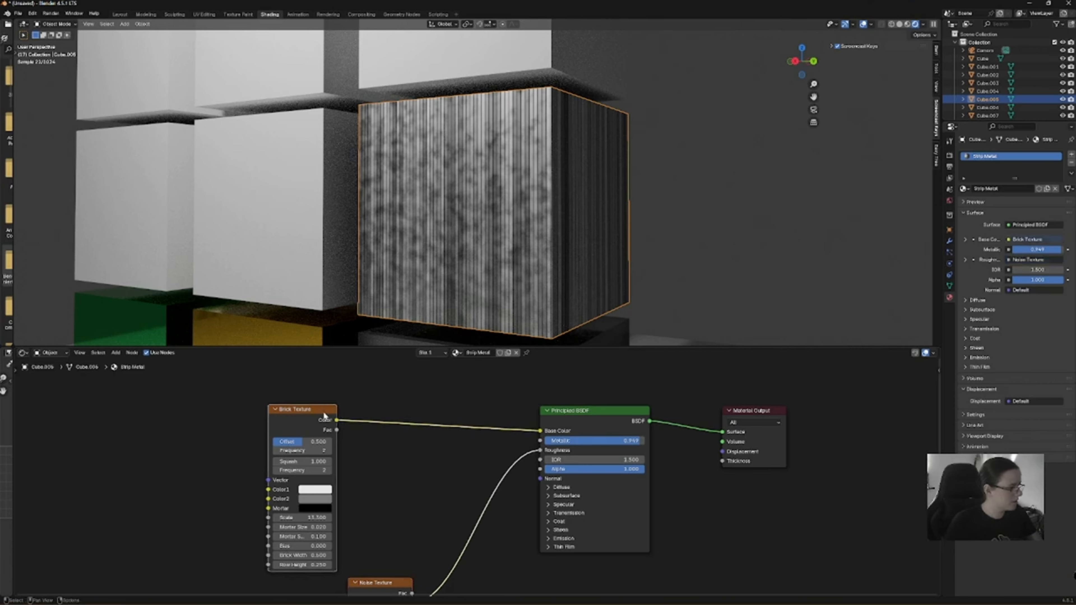
Step: Shift the two texture nodes farther from the Principled BSDF and raise its Metallic value to 1
{"action": "left_click_drag", "start_coordinate": [323, 412], "coordinate": [278, 411]}
{"action": "left_click_drag", "start_coordinate": [641, 441], "coordinate": [649, 441]}
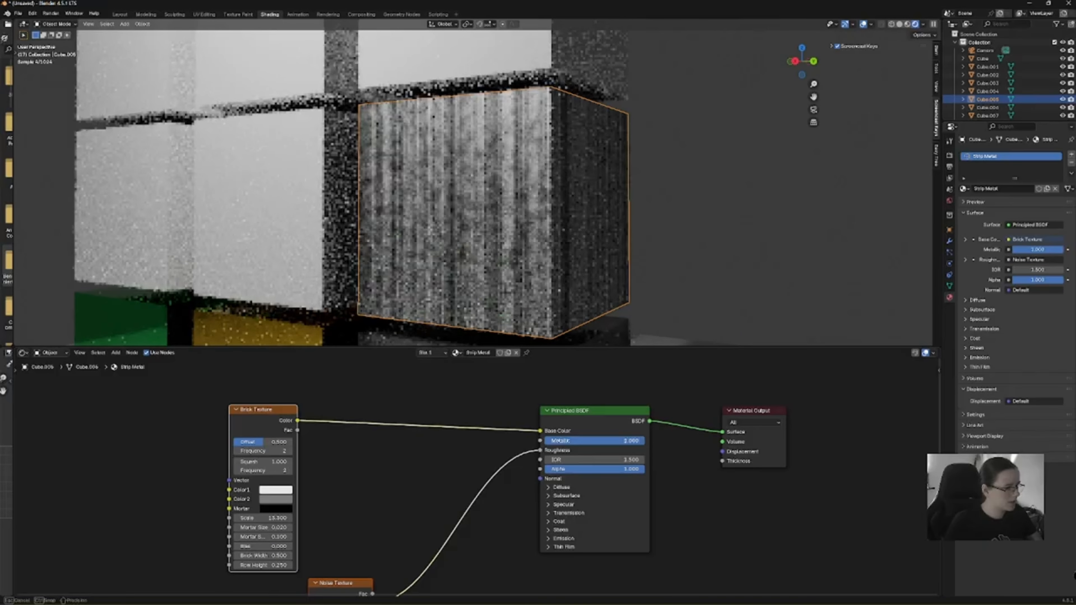
{"action": "left_click", "coordinate": [363, 578]}
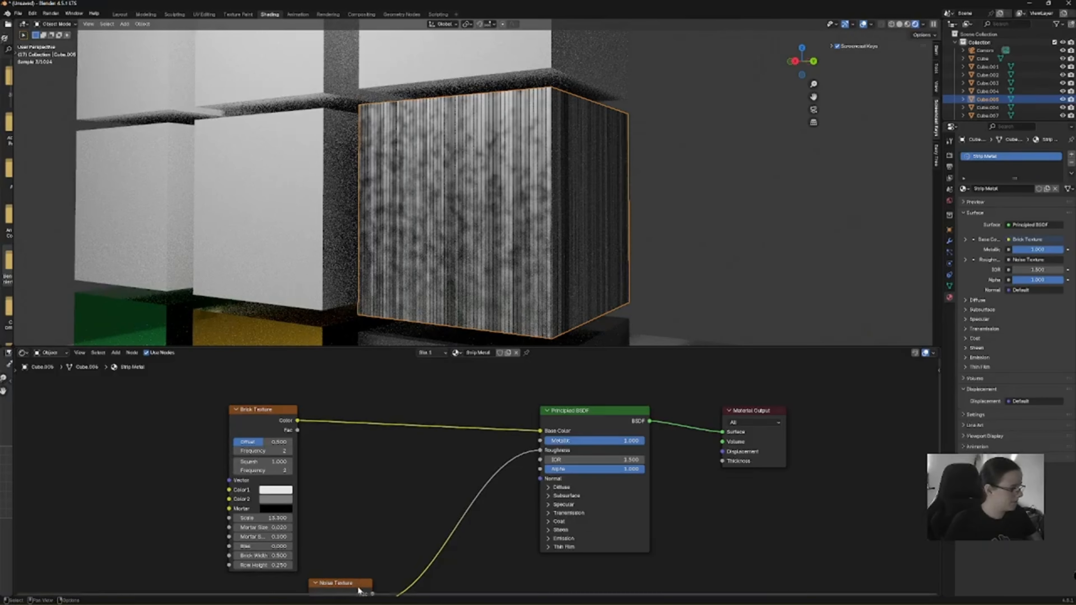
{"action": "left_click_drag", "start_coordinate": [359, 587], "coordinate": [372, 592]}
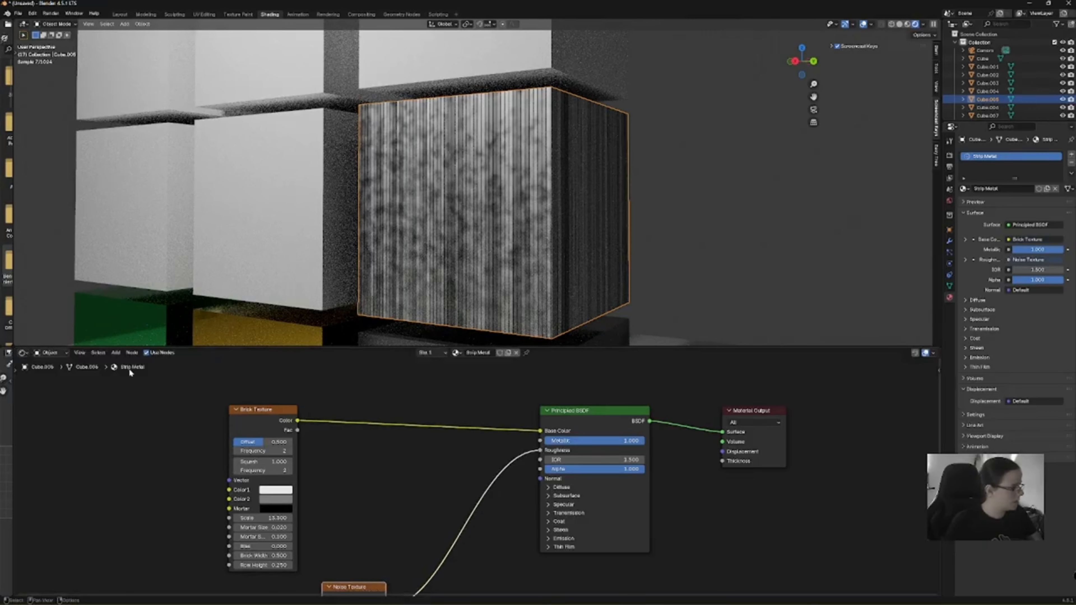
Step: Enlarge the node editor area and insert a Color Ramp node between the Brick Texture's Color output and Base Color
{"action": "left_click_drag", "start_coordinate": [602, 347], "coordinate": [602, 272]}
{"action": "middle_click_drag", "start_coordinate": [584, 447], "coordinate": [596, 389]}
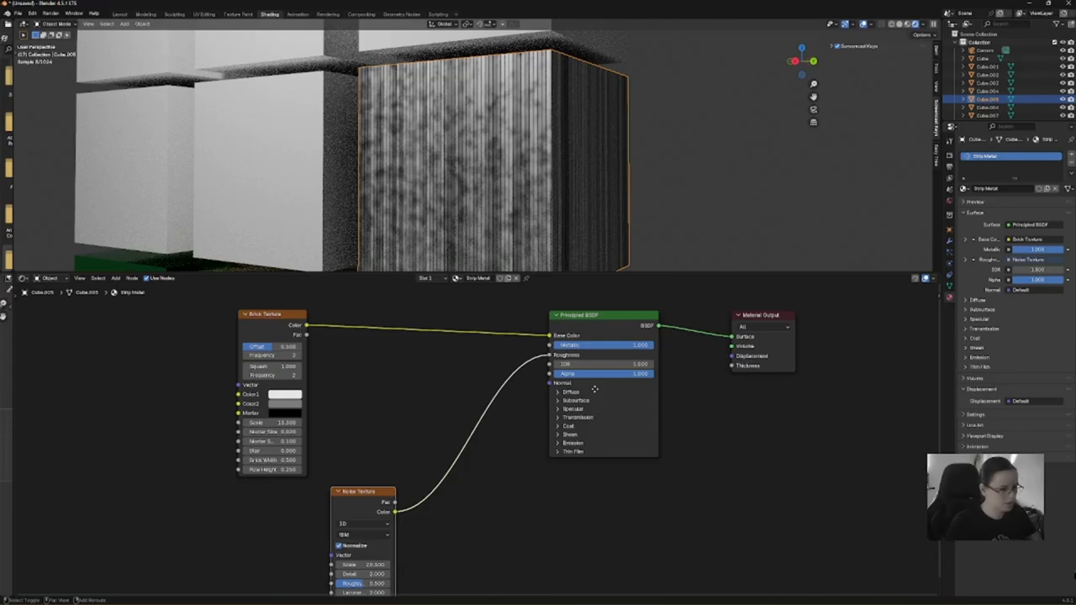
{"action": "left_click", "coordinate": [116, 279]}
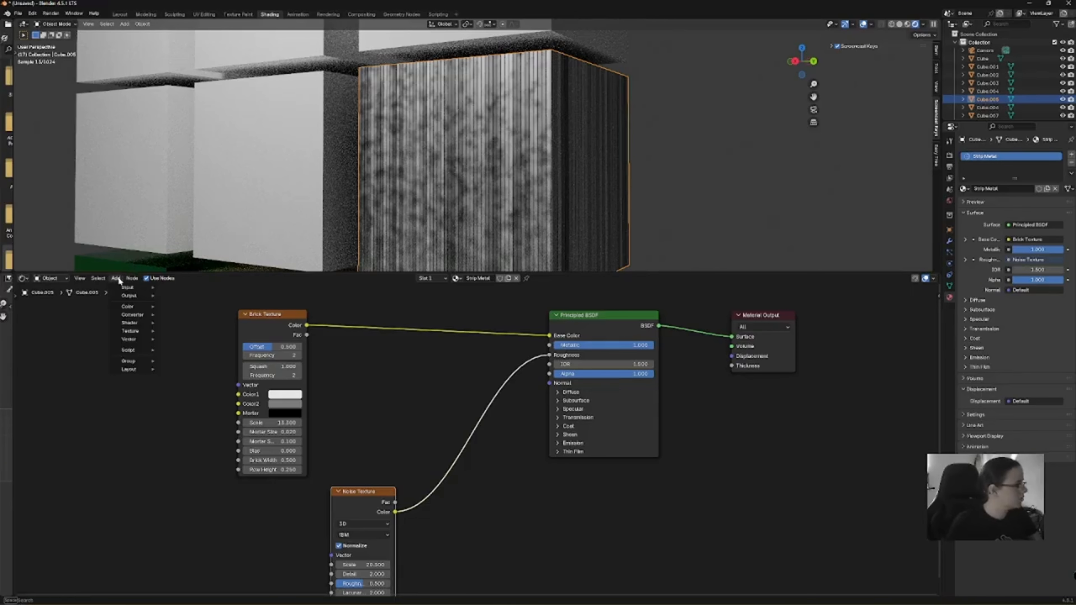
{"action": "mouse_move", "coordinate": [127, 331]}
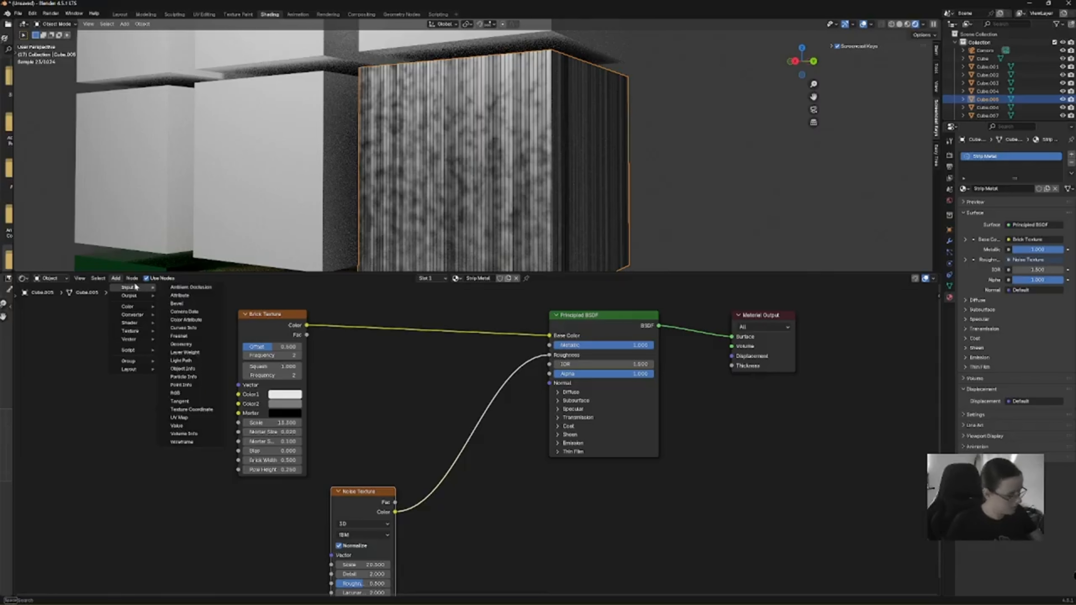
{"action": "type", "text": "col"}
{"action": "key", "text": "Down"}
{"action": "key", "text": "Down"}
{"action": "key", "text": "Down"}
{"action": "key", "text": "Down"}
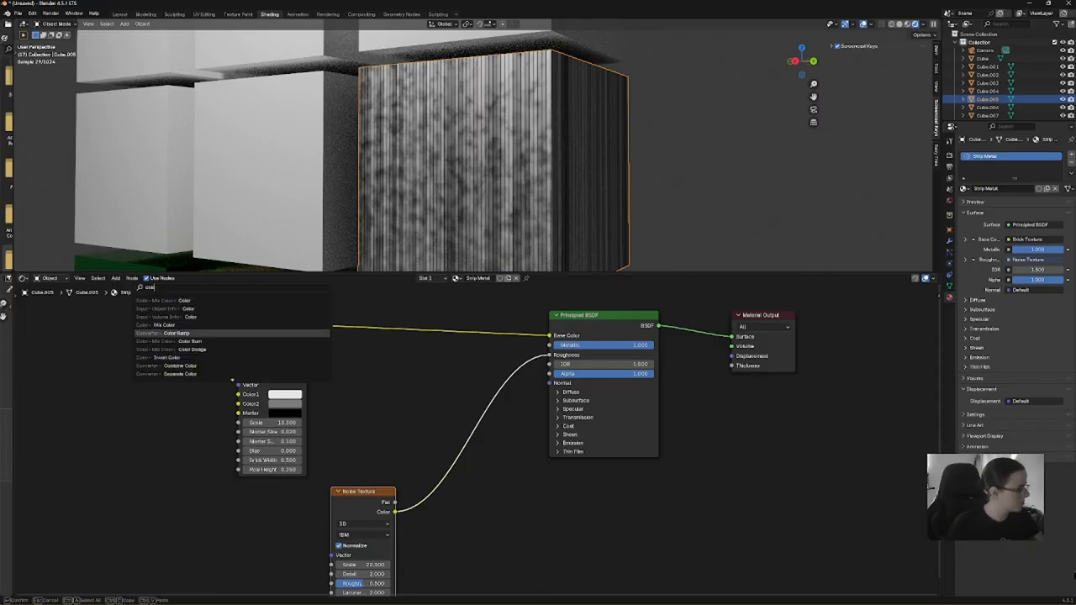
{"action": "key", "text": "Return"}
{"action": "left_click", "coordinate": [350, 313]}
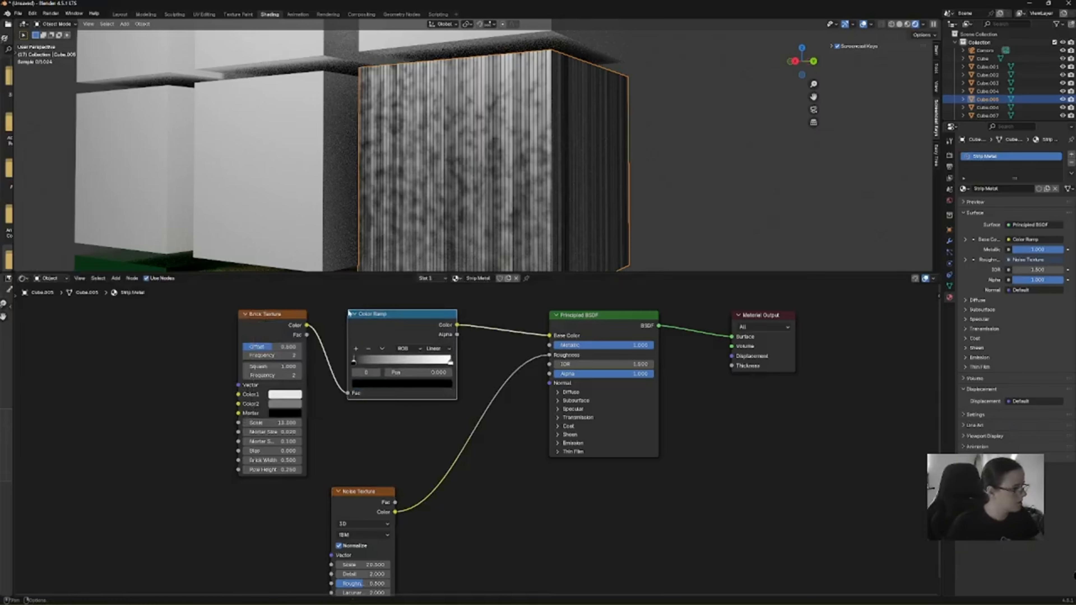
Step: Add a middle stop at position 0.5 to the Color Ramp and give it a golden tan colour
{"action": "left_click", "coordinate": [357, 348]}
{"action": "left_click", "coordinate": [394, 384]}
{"action": "mouse_move", "coordinate": [389, 300]}
{"action": "left_mouse_down"}
{"action": "mouse_move", "coordinate": [378, 296]}
{"action": "mouse_move", "coordinate": [383, 289]}
{"action": "left_mouse_up"}
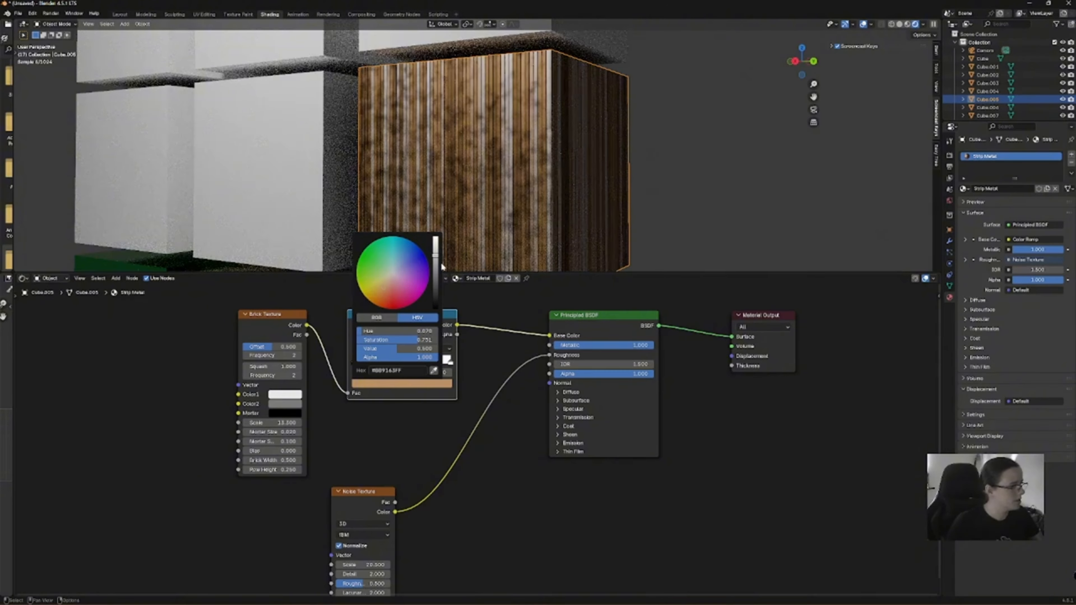
{"action": "left_click", "coordinate": [418, 254]}
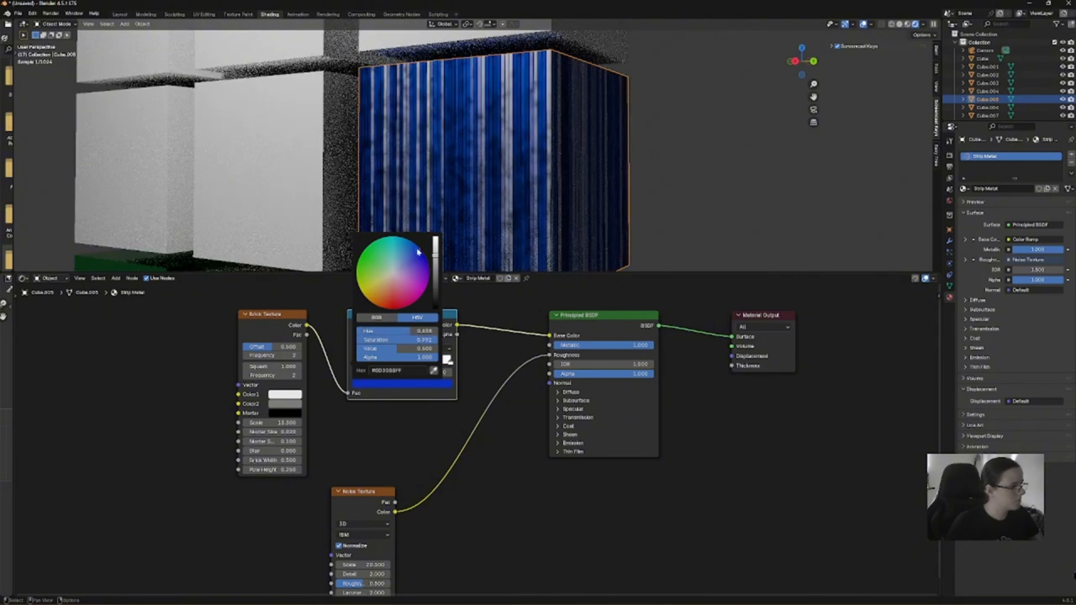
{"action": "left_click_drag", "start_coordinate": [405, 272], "coordinate": [379, 289]}
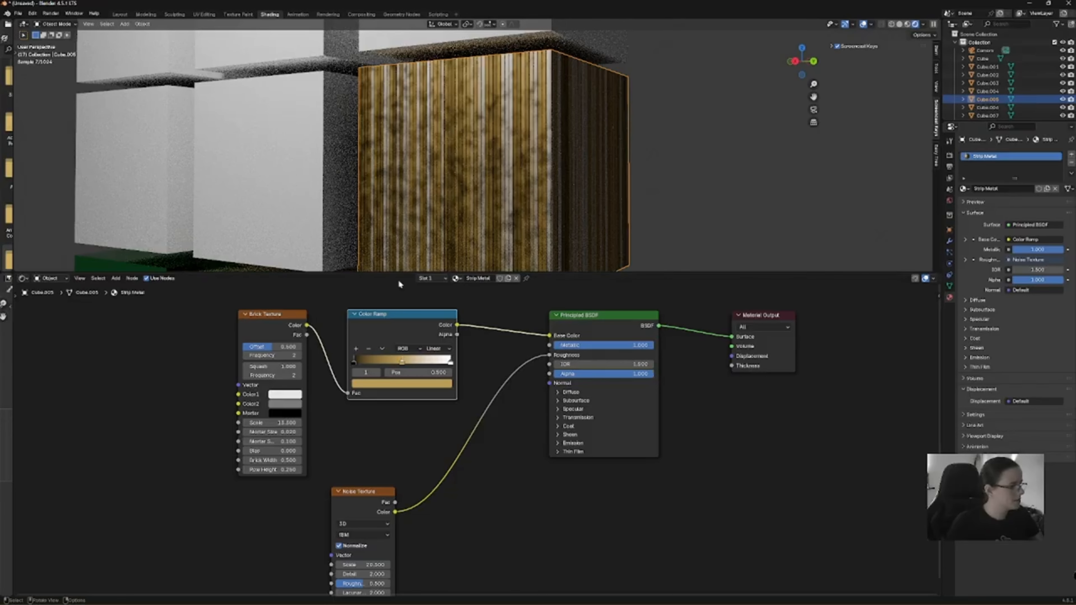
Step: Change the Brick Texture's Mortar colour to a dark golden brown
{"action": "left_click", "coordinate": [288, 415]}
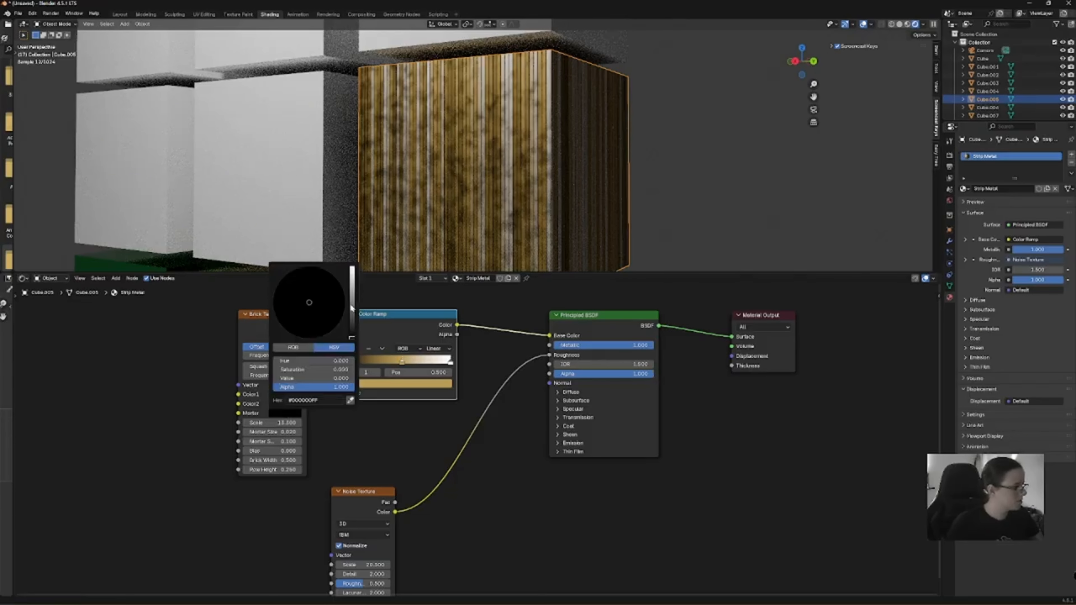
{"action": "left_click_drag", "start_coordinate": [353, 340], "coordinate": [352, 282]}
{"action": "left_click_drag", "start_coordinate": [298, 324], "coordinate": [295, 327]}
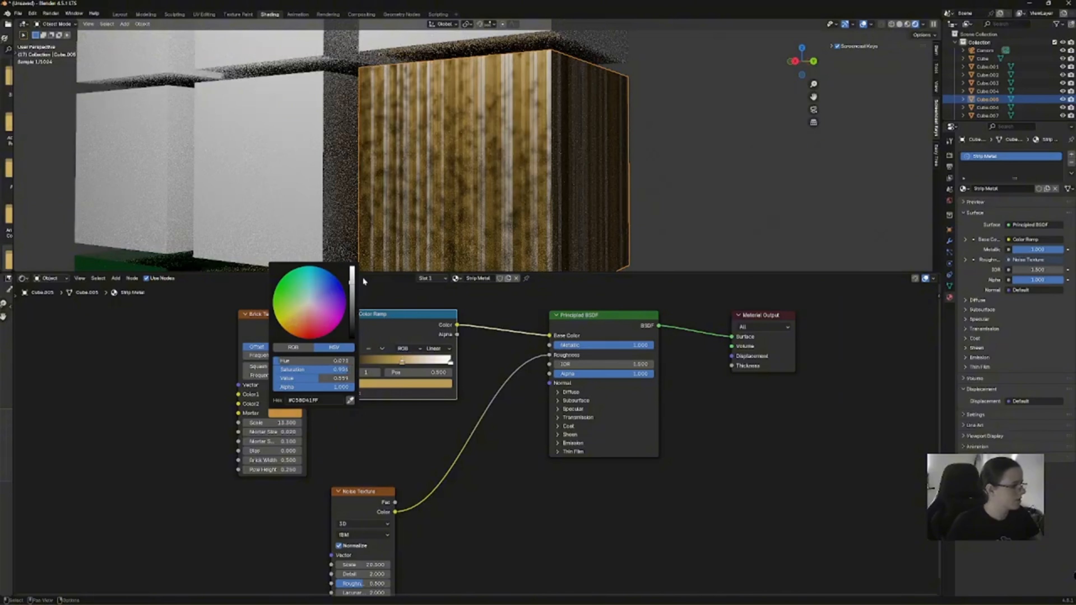
{"action": "left_click_drag", "start_coordinate": [355, 287], "coordinate": [355, 301]}
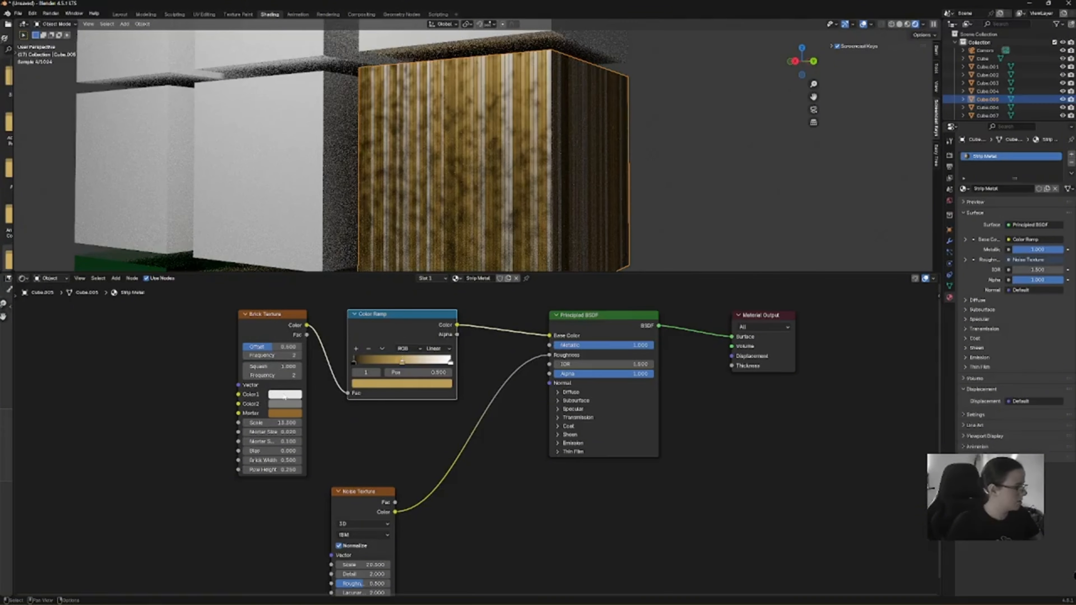
Step: Set the Brick Texture's Color1 to light orange and its Color2 to green
{"action": "left_click", "coordinate": [285, 396]}
{"action": "left_click_drag", "start_coordinate": [309, 285], "coordinate": [300, 297]}
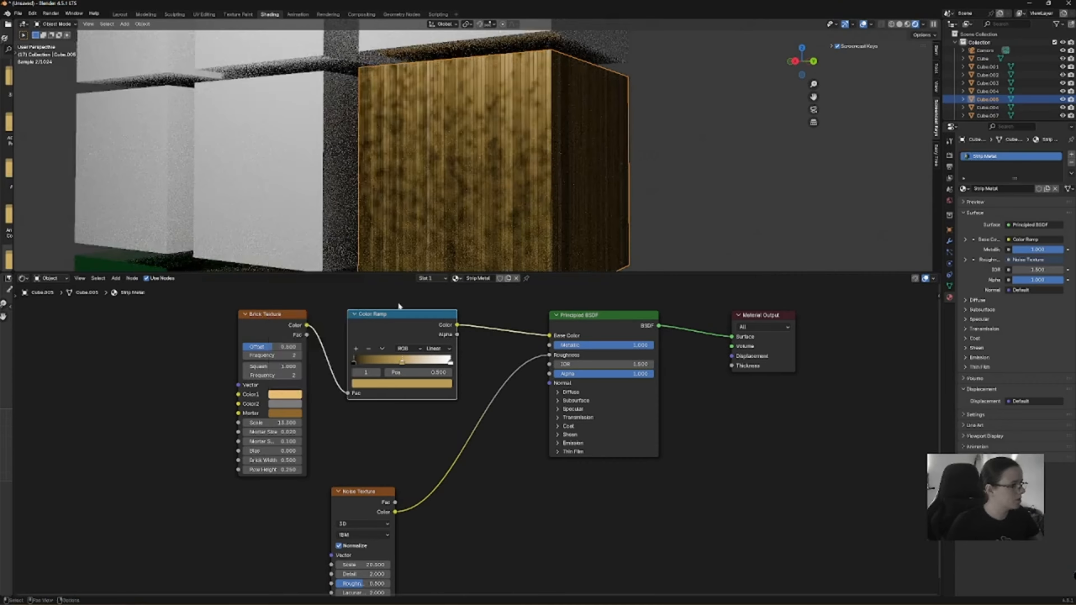
{"action": "left_click", "coordinate": [285, 405]}
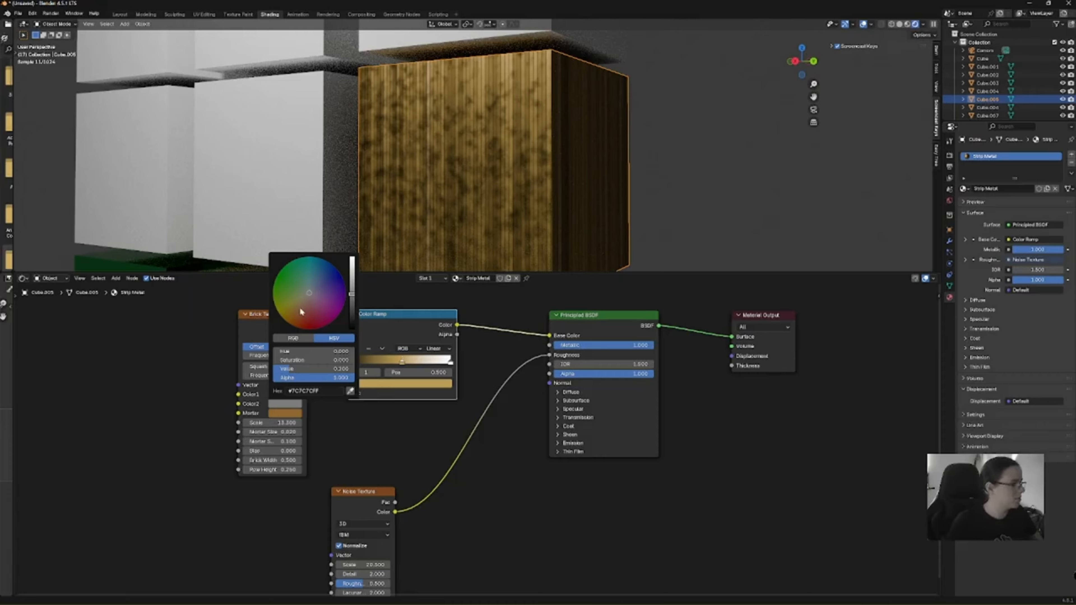
{"action": "mouse_move", "coordinate": [300, 311]}
{"action": "left_mouse_down"}
{"action": "mouse_move", "coordinate": [309, 273]}
{"action": "mouse_move", "coordinate": [282, 287]}
{"action": "left_mouse_up"}
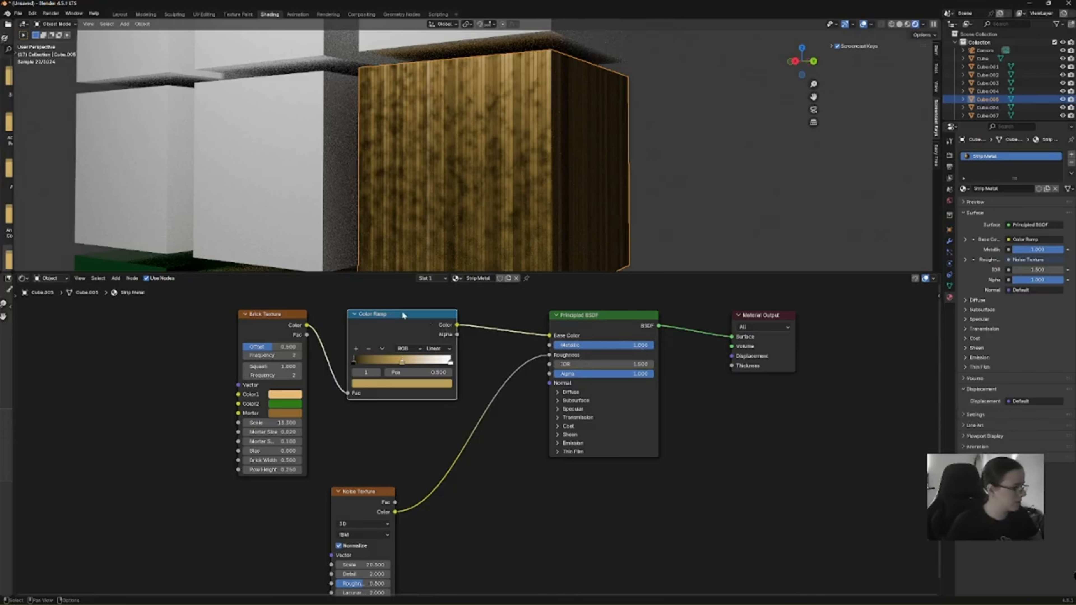
Step: Check the material on the cube's side face and space out the Brick Texture and Color Ramp nodes
{"action": "middle_click_drag", "start_coordinate": [624, 153], "coordinate": [475, 241]}
{"action": "left_click_drag", "start_coordinate": [289, 324], "coordinate": [221, 322]}
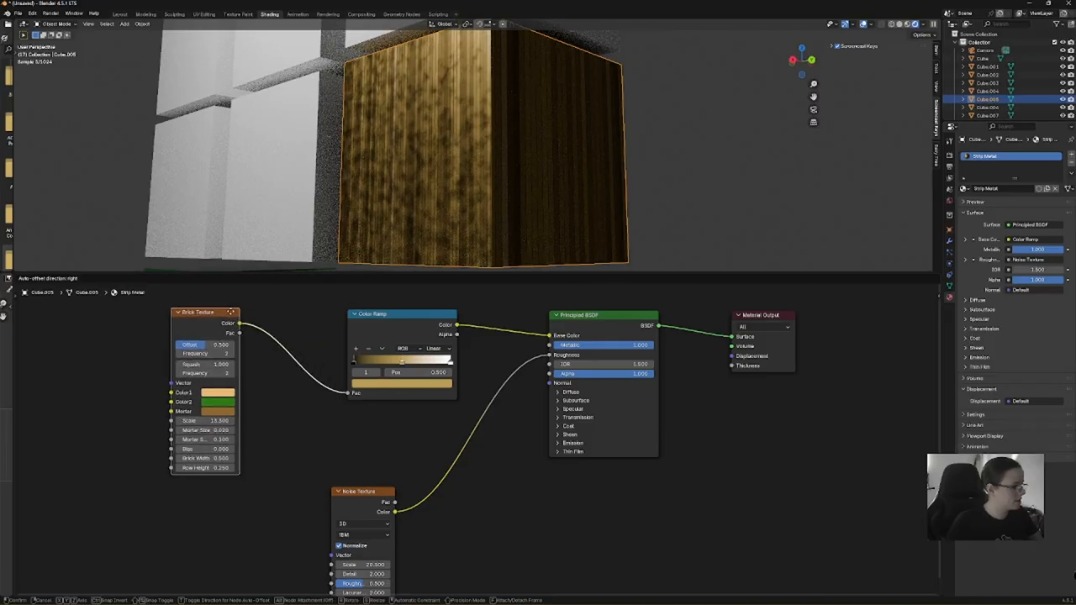
{"action": "mouse_move", "coordinate": [417, 309]}
{"action": "left_mouse_down"}
{"action": "mouse_move", "coordinate": [329, 307]}
{"action": "mouse_move", "coordinate": [430, 309]}
{"action": "mouse_move", "coordinate": [402, 312]}
{"action": "left_mouse_up"}
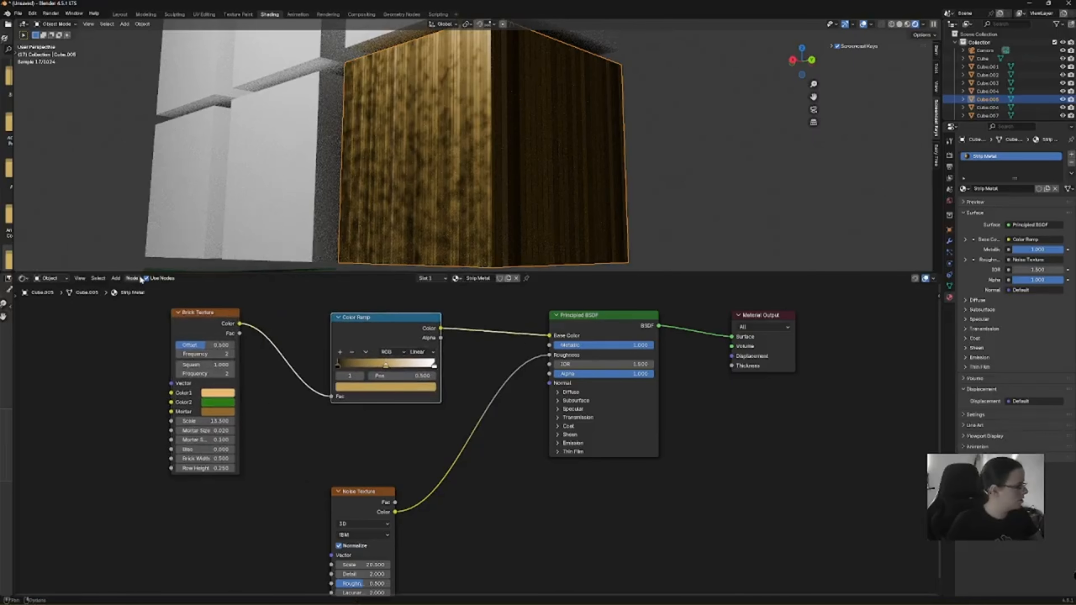
Step: Add a Bump node between the Noise Texture and the Principled BSDF's Roughness, trying the noise colour in its Height and Normal inputs
{"action": "left_click", "coordinate": [119, 278]}
{"action": "type", "text": "b"}
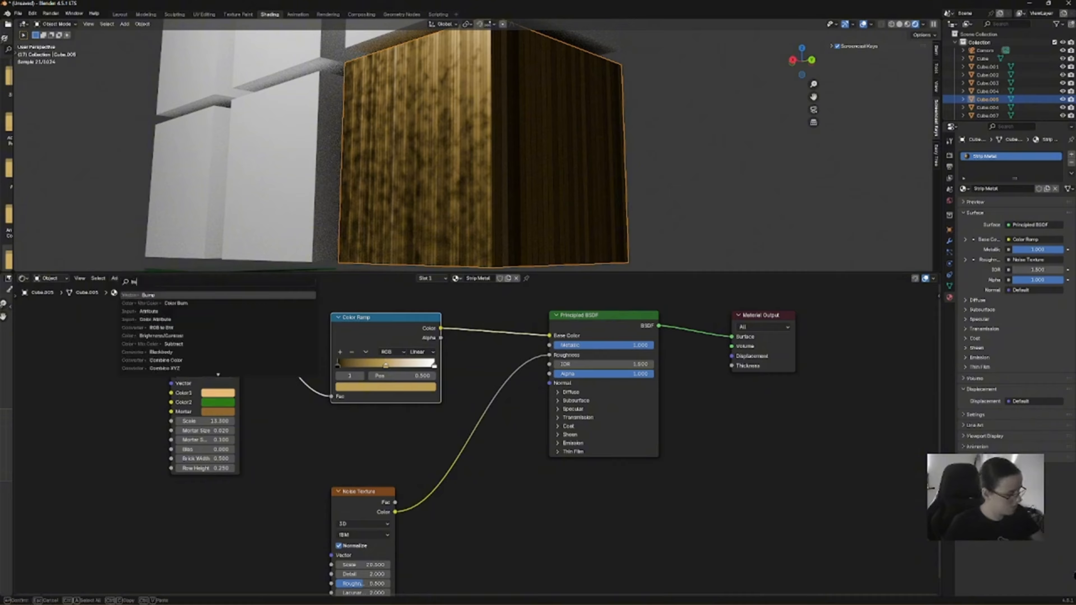
{"action": "type", "text": "ump"}
{"action": "key", "text": "Return"}
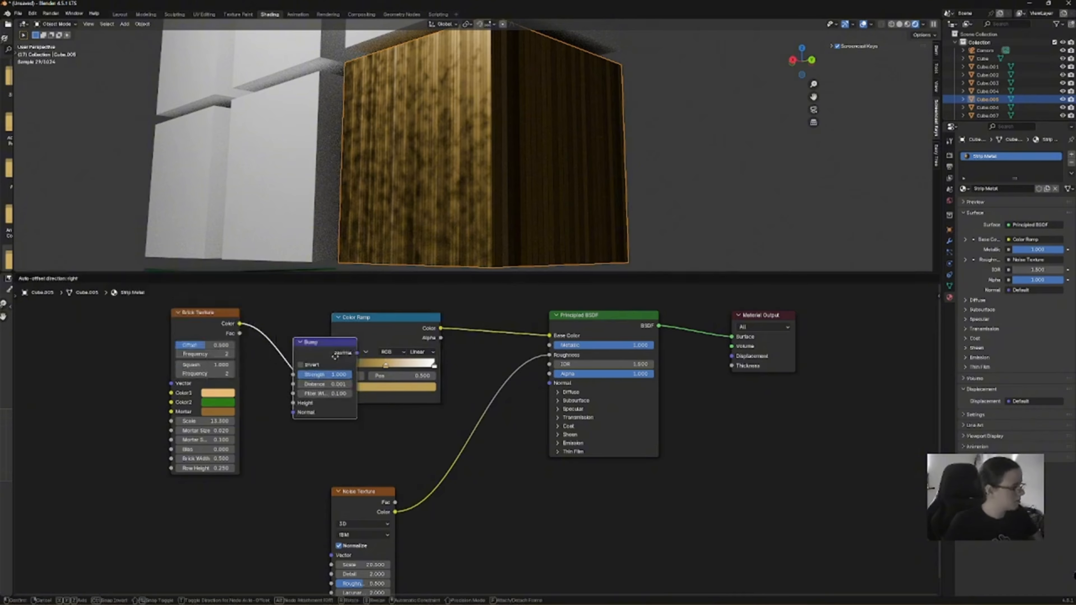
{"action": "left_click", "coordinate": [419, 442]}
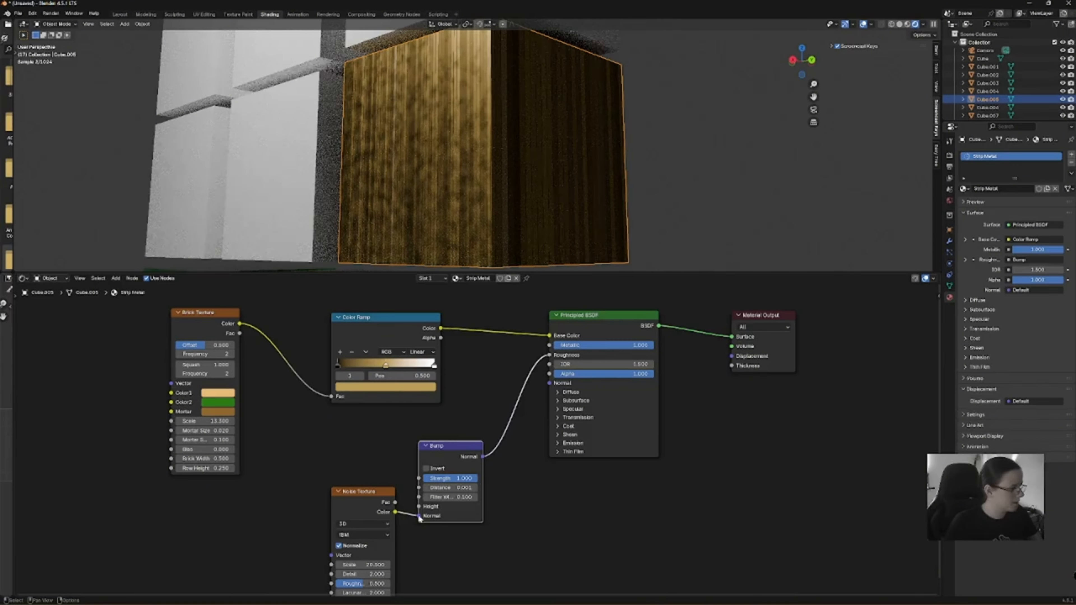
{"action": "left_click_drag", "start_coordinate": [420, 514], "coordinate": [419, 508]}
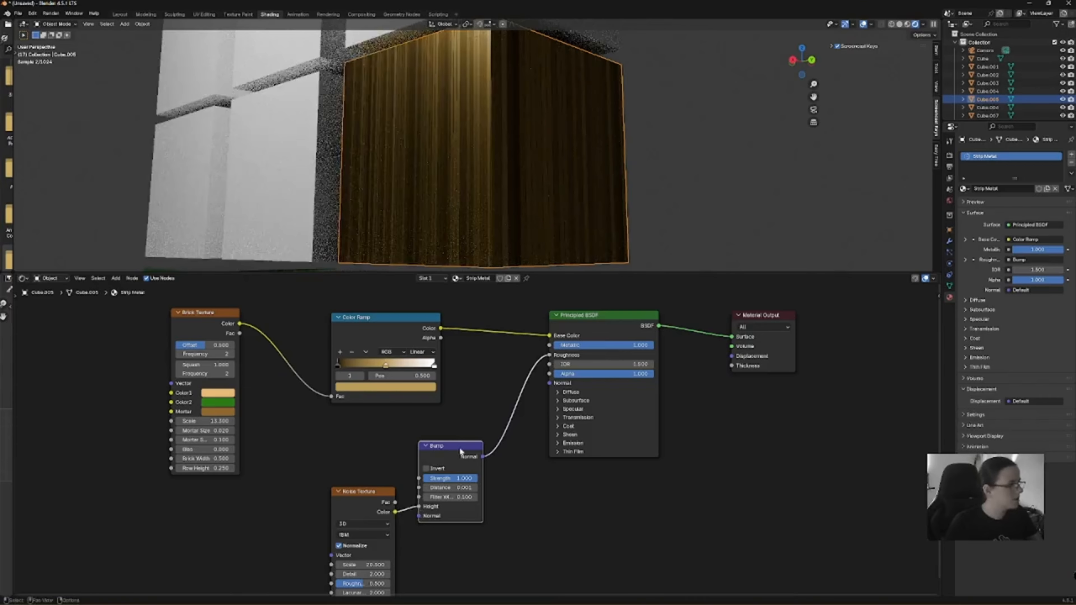
{"action": "middle_click_drag", "start_coordinate": [461, 122], "coordinate": [469, 144]}
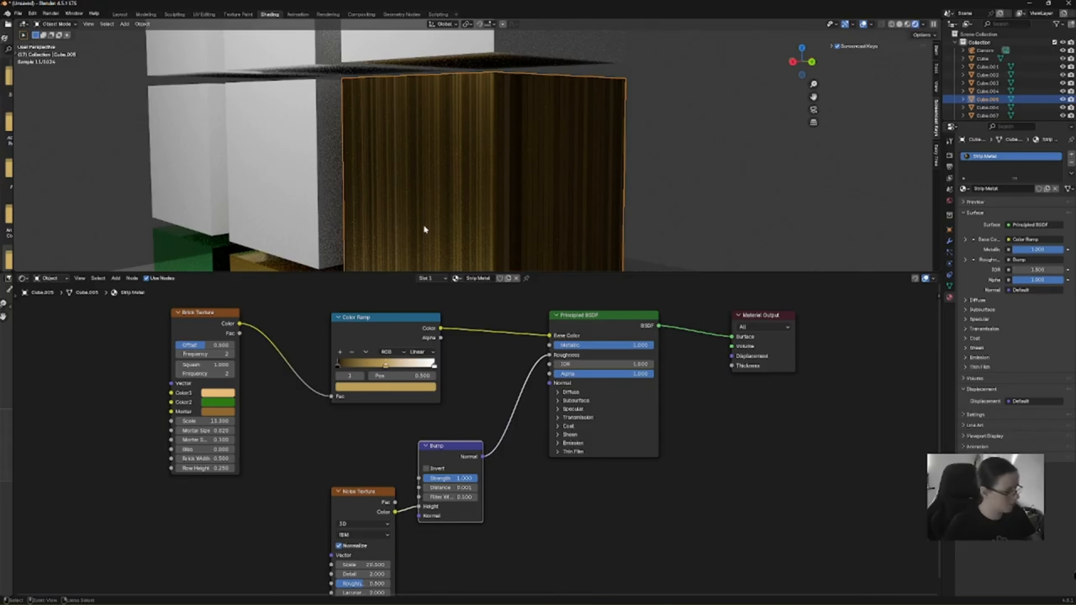
{"action": "left_click_drag", "start_coordinate": [420, 507], "coordinate": [419, 516]}
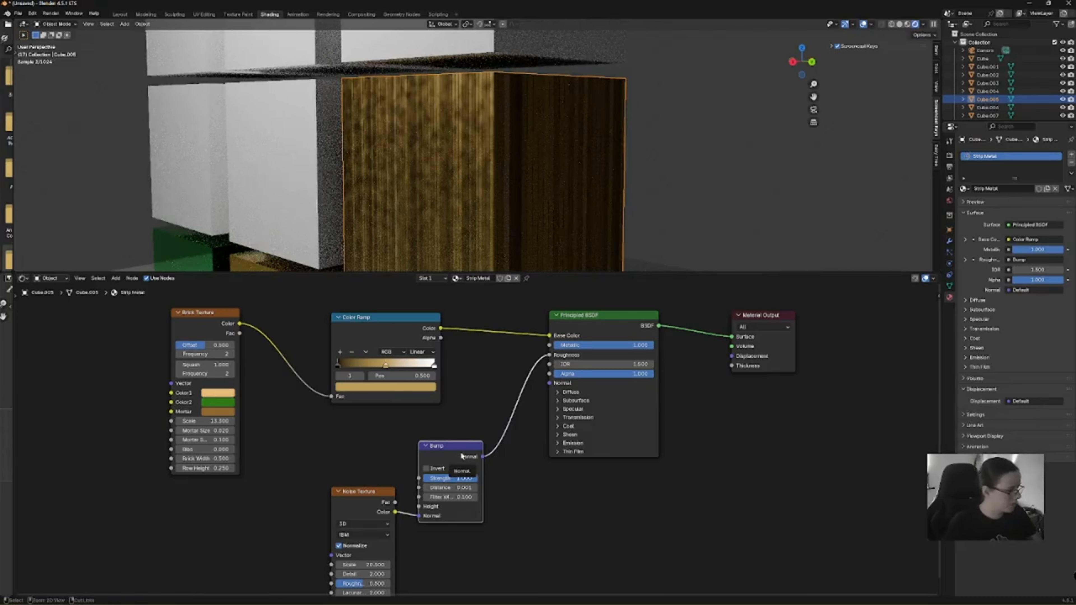
Step: Undo the Noise Texture's Bump wiring and insert the Bump between Brick Texture and Color Ramp, with the brick colour feeding Height
{"action": "key", "text": "ctrl+z"}
{"action": "left_click_drag", "start_coordinate": [226, 302], "coordinate": [292, 327]}
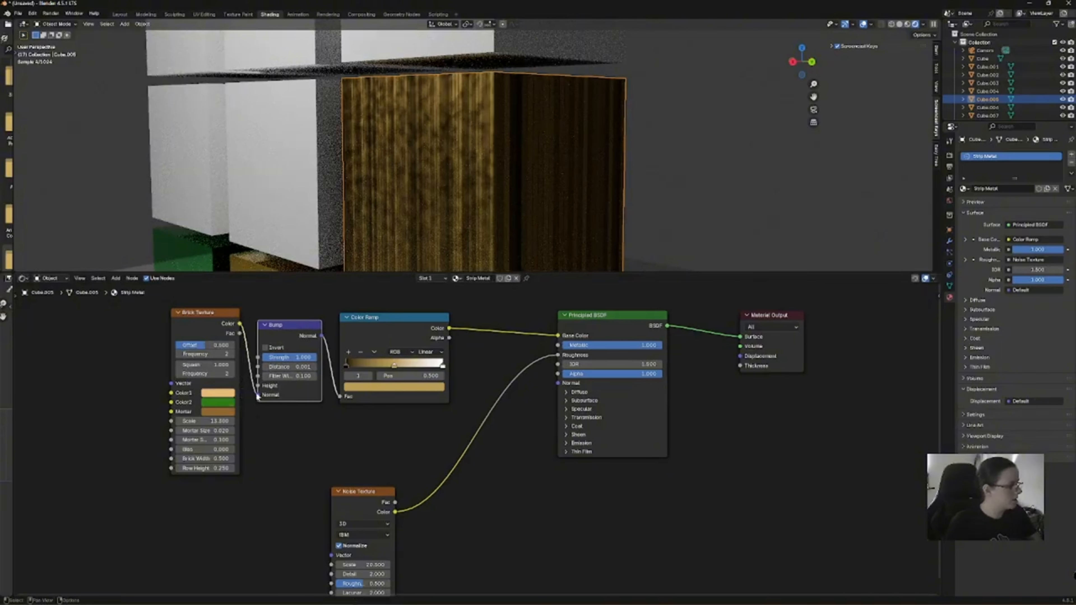
{"action": "left_click_drag", "start_coordinate": [258, 396], "coordinate": [259, 387]}
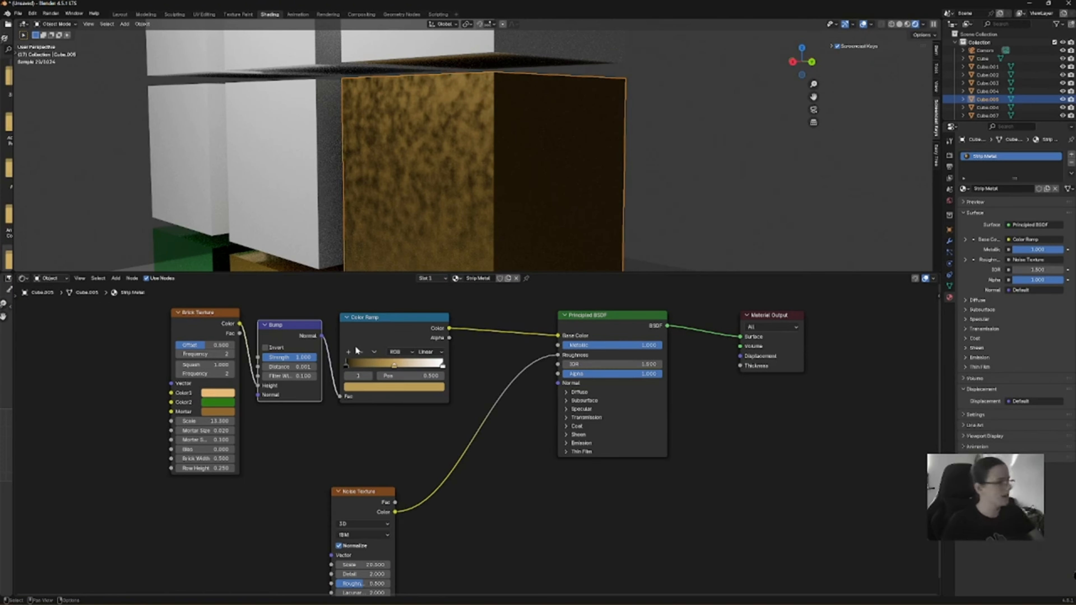
Step: Add a Mix node between the Color Ramp and the Principled BSDF's Base Color
{"action": "left_click", "coordinate": [116, 279]}
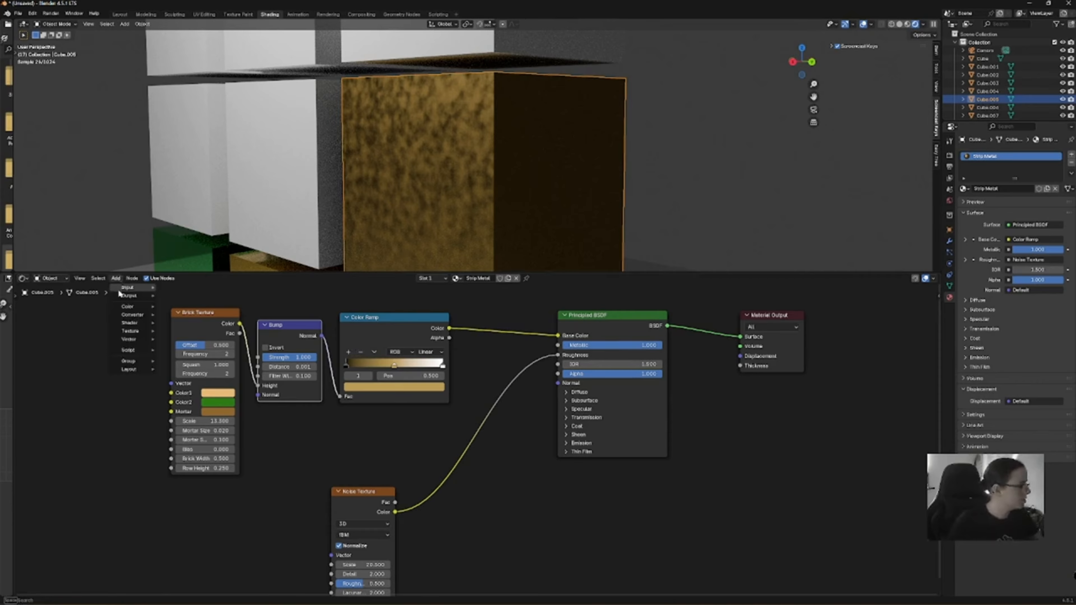
{"action": "mouse_move", "coordinate": [120, 292]}
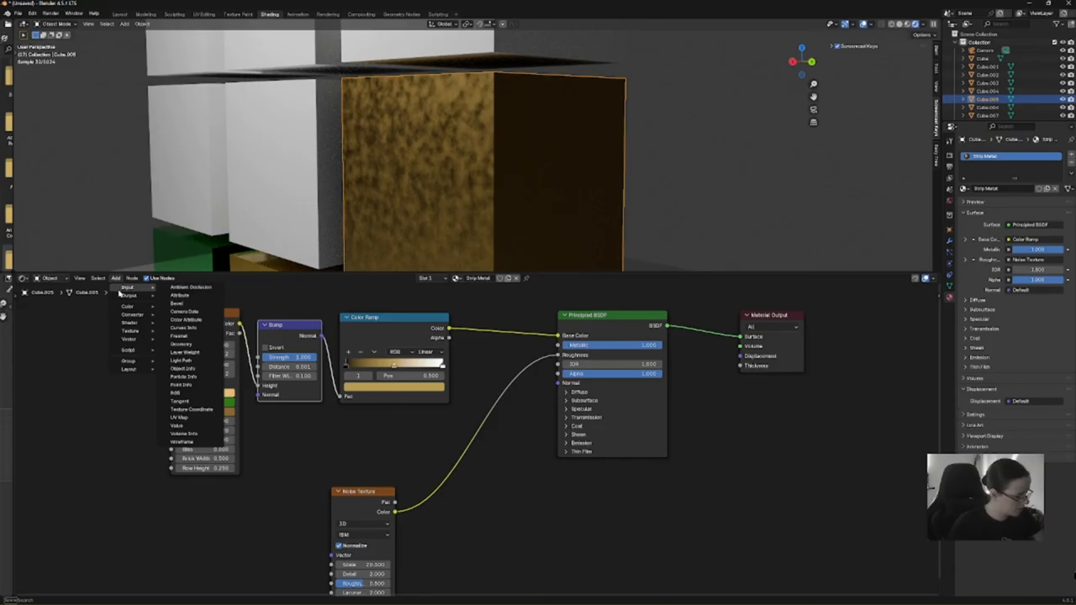
{"action": "type", "text": "mi"}
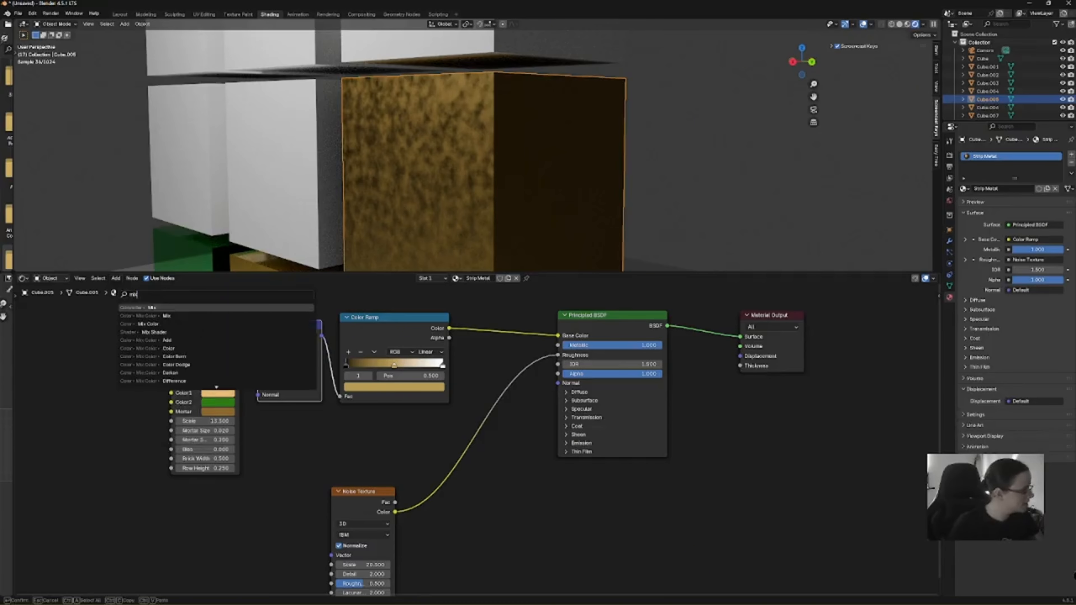
{"action": "key", "text": "Return"}
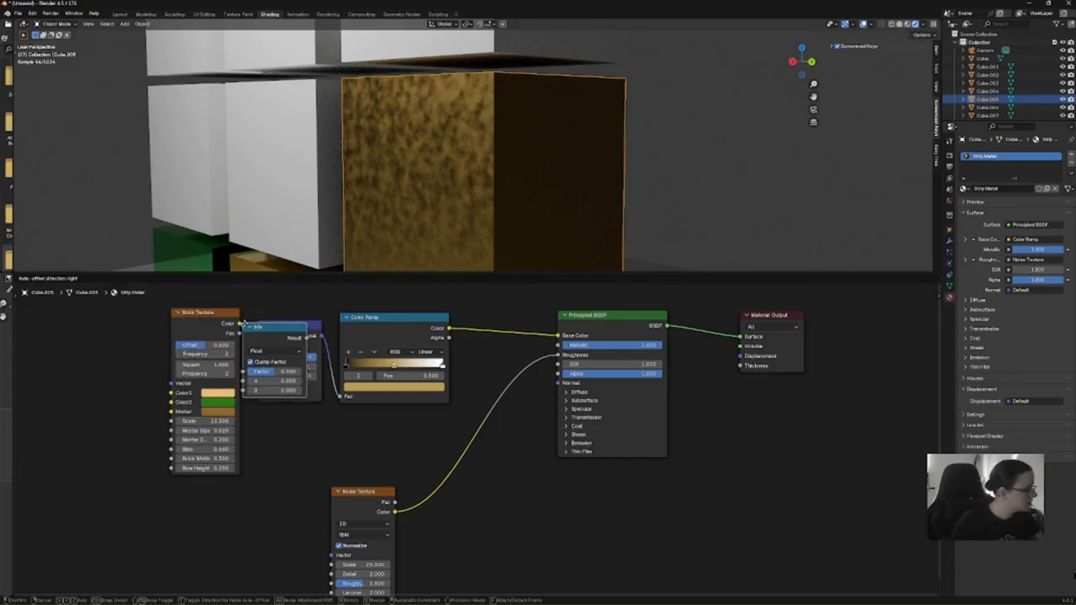
{"action": "left_click", "coordinate": [466, 327]}
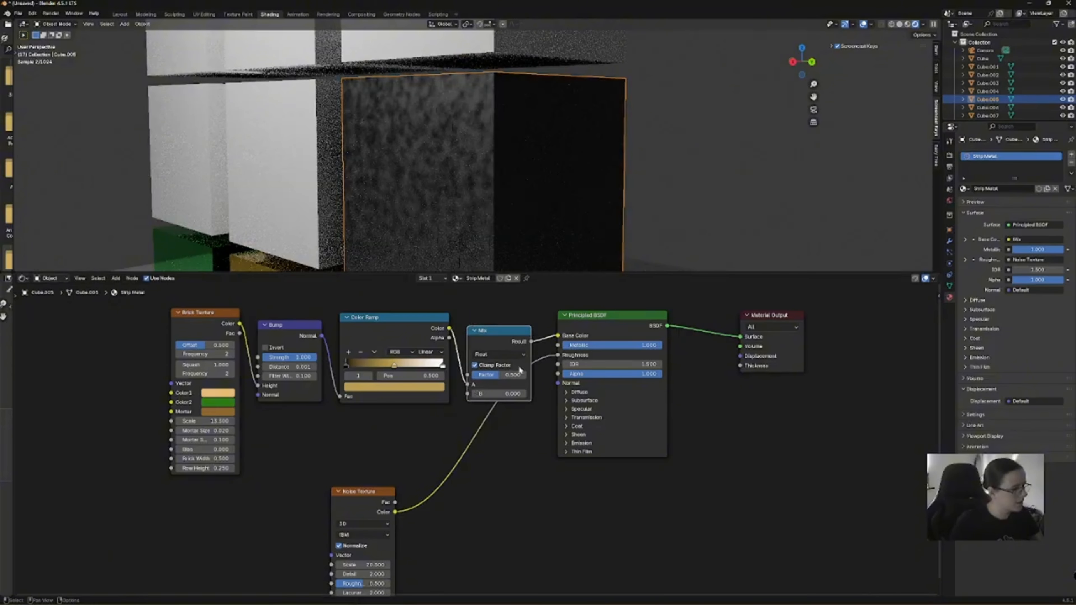
{"action": "left_click_drag", "start_coordinate": [515, 334], "coordinate": [514, 314]}
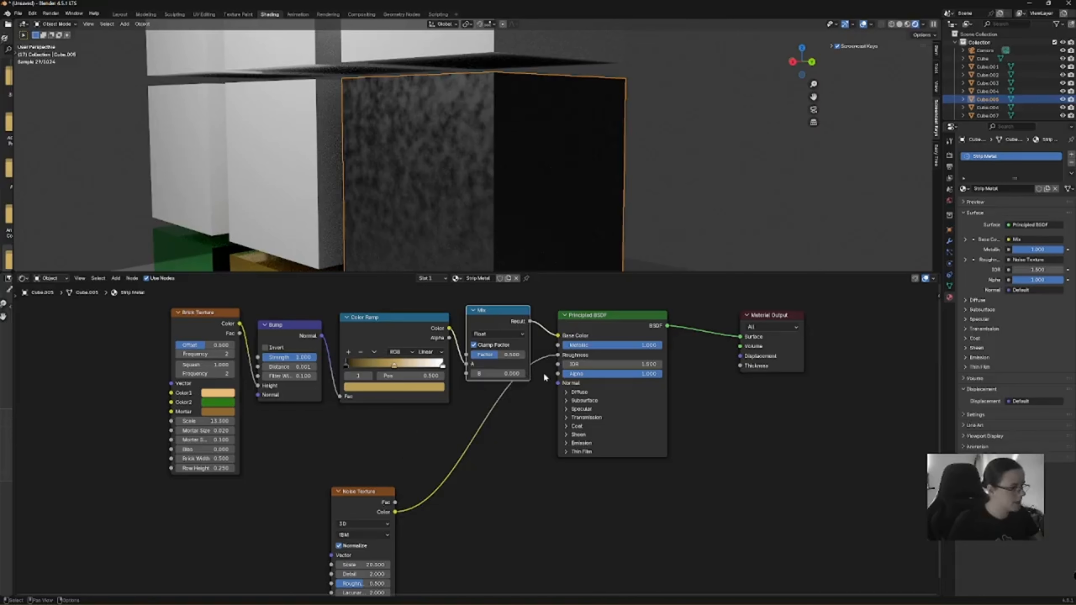
Step: Reroute the Noise Texture's colour from Roughness into the Mix node's B input and lower the Mix Factor to about 0.3
{"action": "left_click_drag", "start_coordinate": [557, 358], "coordinate": [466, 373]}
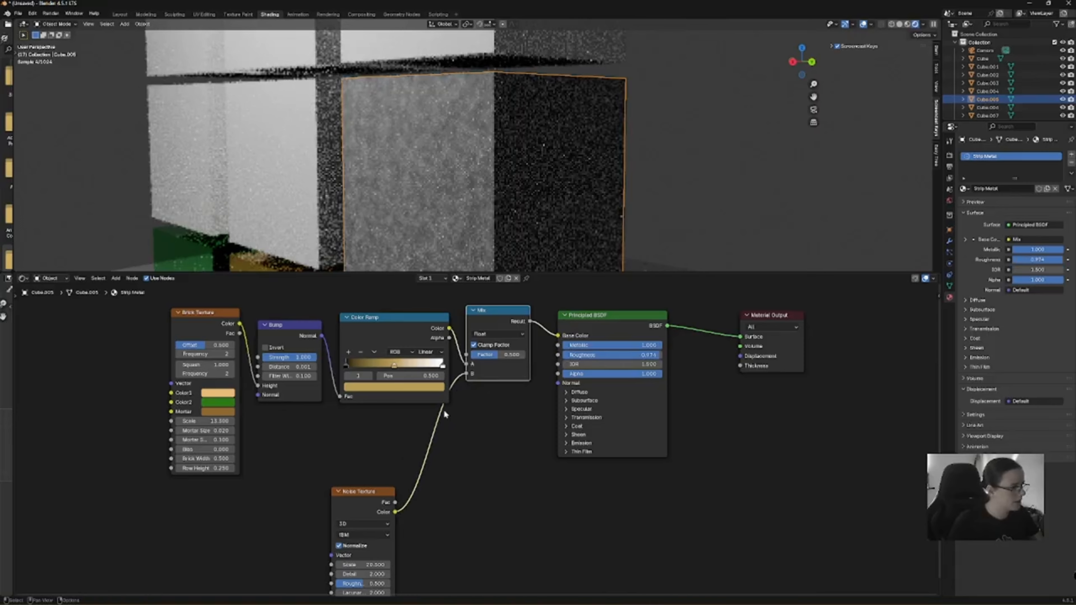
{"action": "left_click_drag", "start_coordinate": [499, 314], "coordinate": [500, 334]}
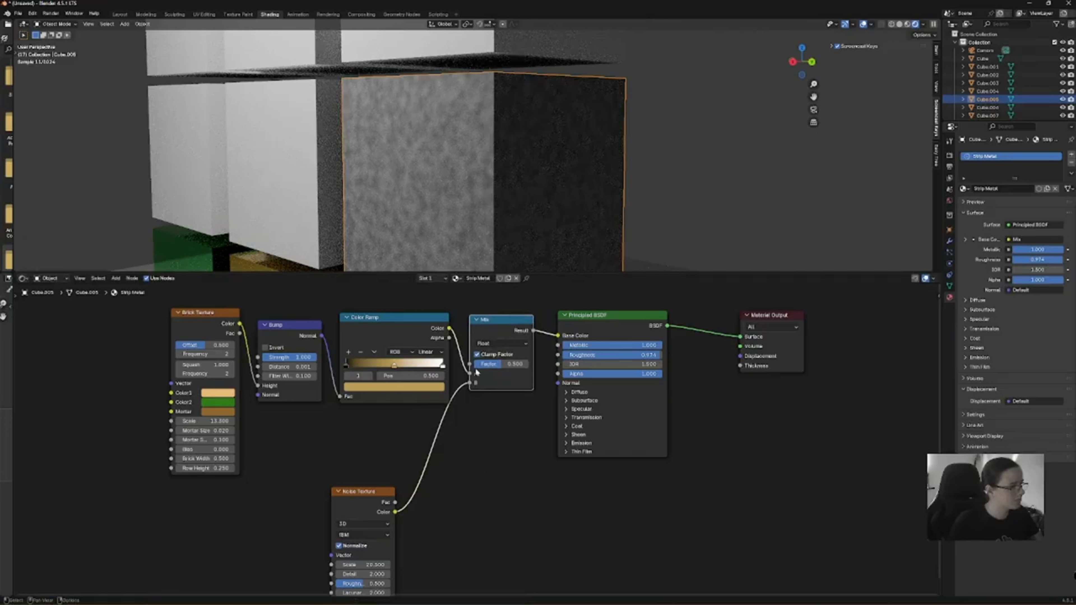
{"action": "mouse_move", "coordinate": [493, 364]}
{"action": "left_mouse_down"}
{"action": "mouse_move", "coordinate": [528, 364]}
{"action": "mouse_move", "coordinate": [491, 364]}
{"action": "left_mouse_up"}
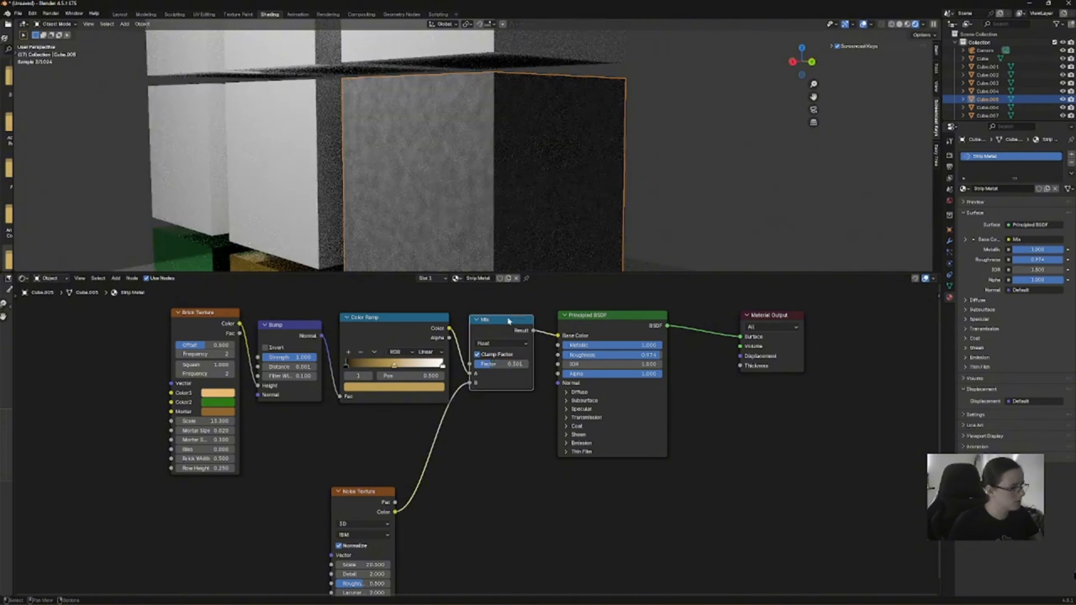
Step: Delete the Mix node and connect the Color Ramp's Color directly to the Principled BSDF's Base Color
{"action": "key", "text": "x"}
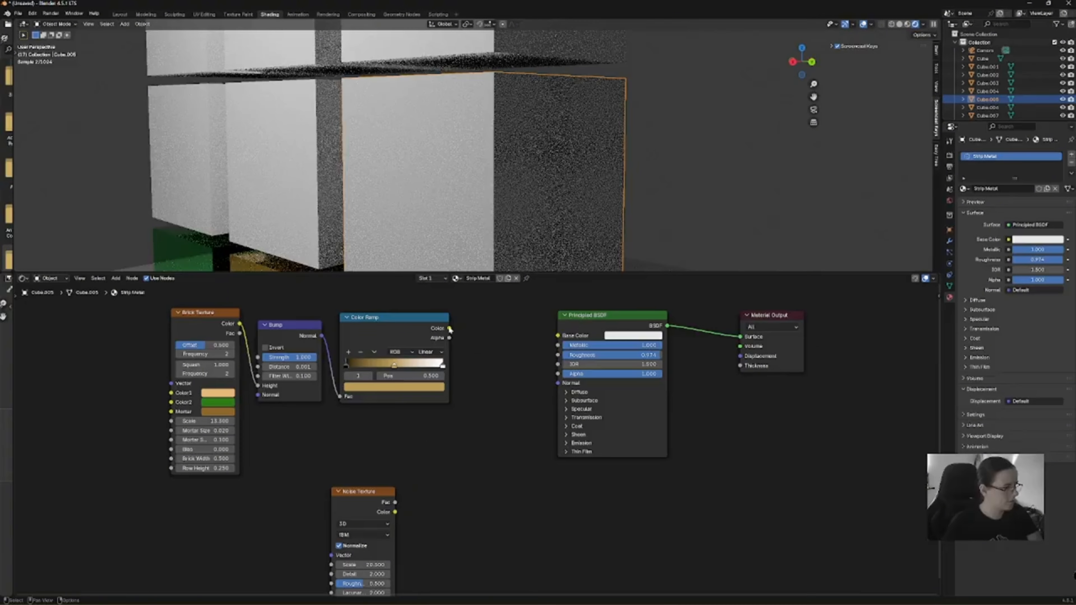
{"action": "left_click_drag", "start_coordinate": [450, 329], "coordinate": [551, 333]}
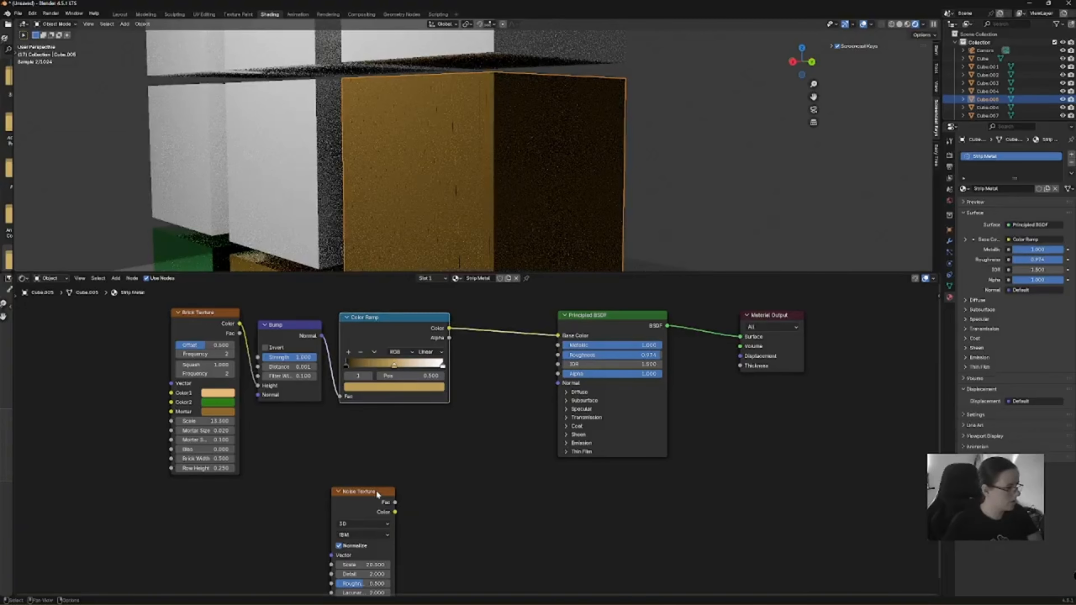
Step: Place the Noise Texture before the Brick Texture, feed its Color into Color1, and space out the Bump and Color Ramp nodes
{"action": "left_click_drag", "start_coordinate": [376, 492], "coordinate": [173, 393]}
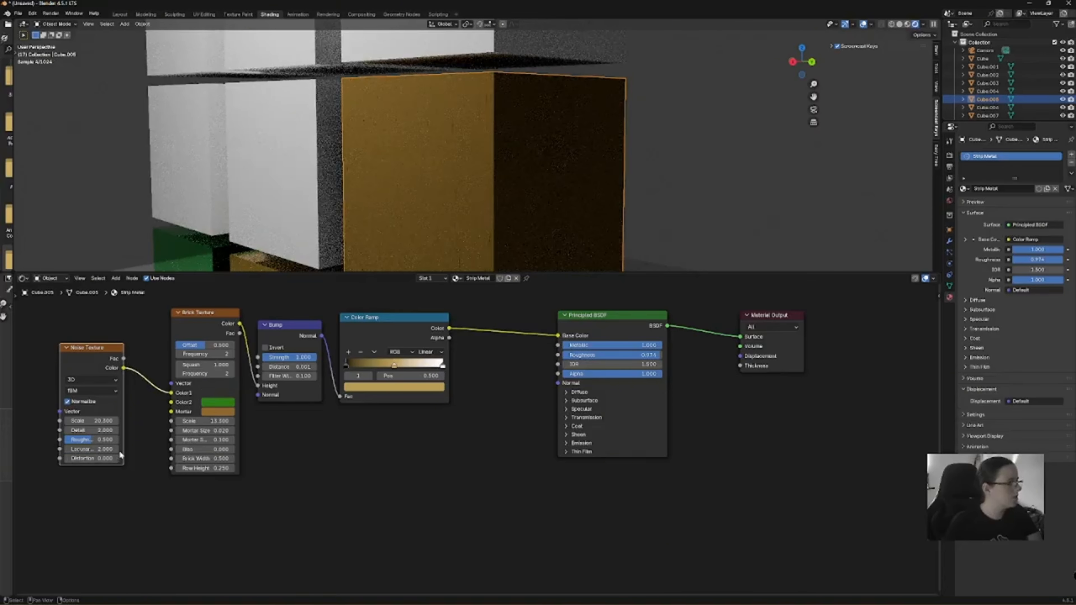
{"action": "left_click_drag", "start_coordinate": [418, 321], "coordinate": [476, 325]}
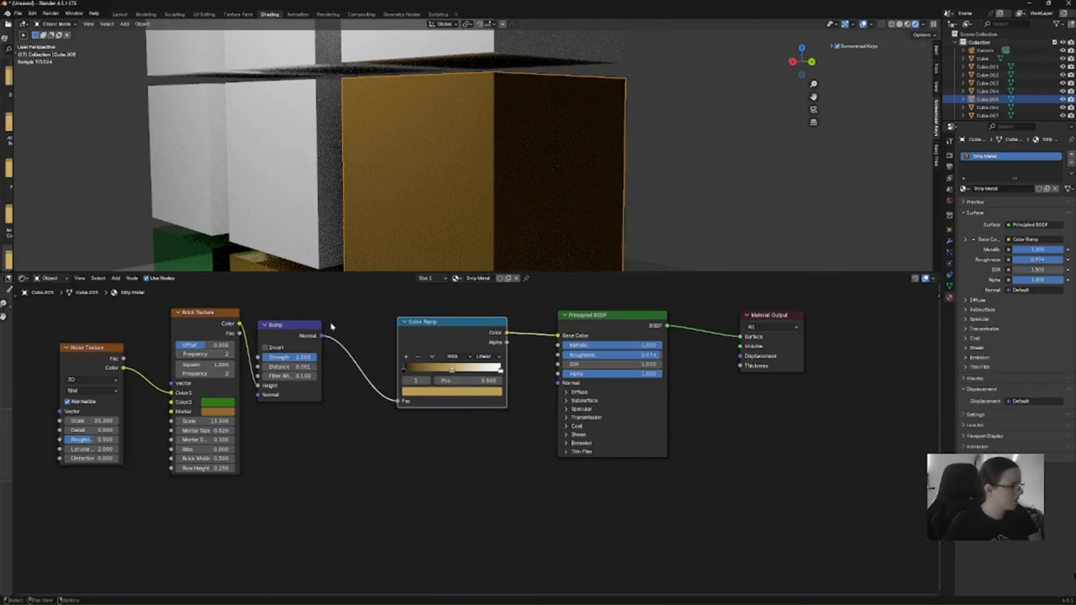
{"action": "left_click_drag", "start_coordinate": [297, 325], "coordinate": [350, 357]}
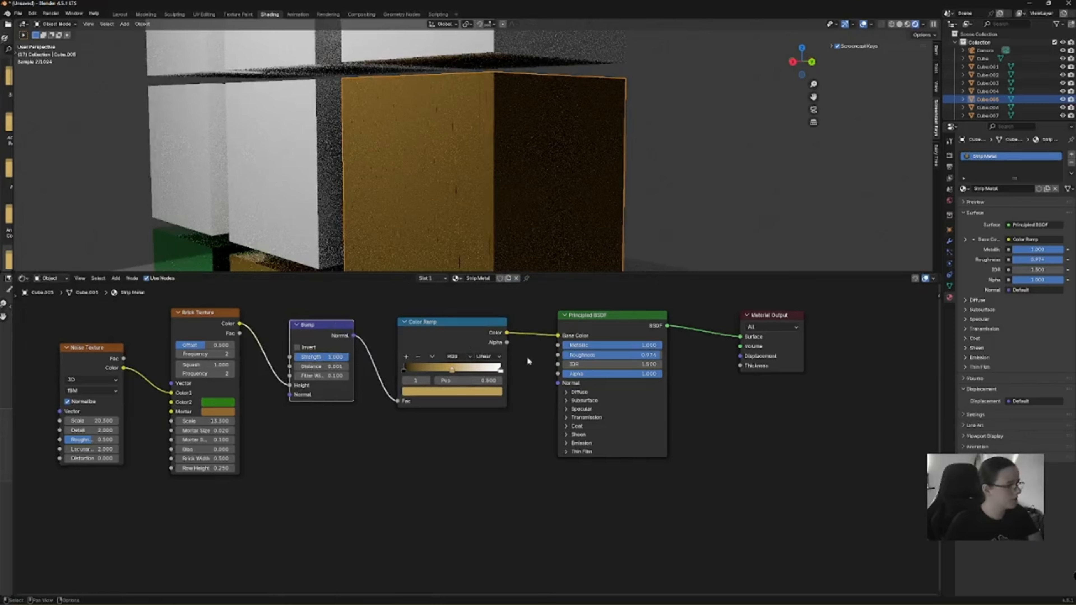
Step: Move the Color Ramp's link from Base Color to the Principled BSDF's Roughness and inspect the cube's surface up close
{"action": "left_click_drag", "start_coordinate": [558, 336], "coordinate": [557, 357]}
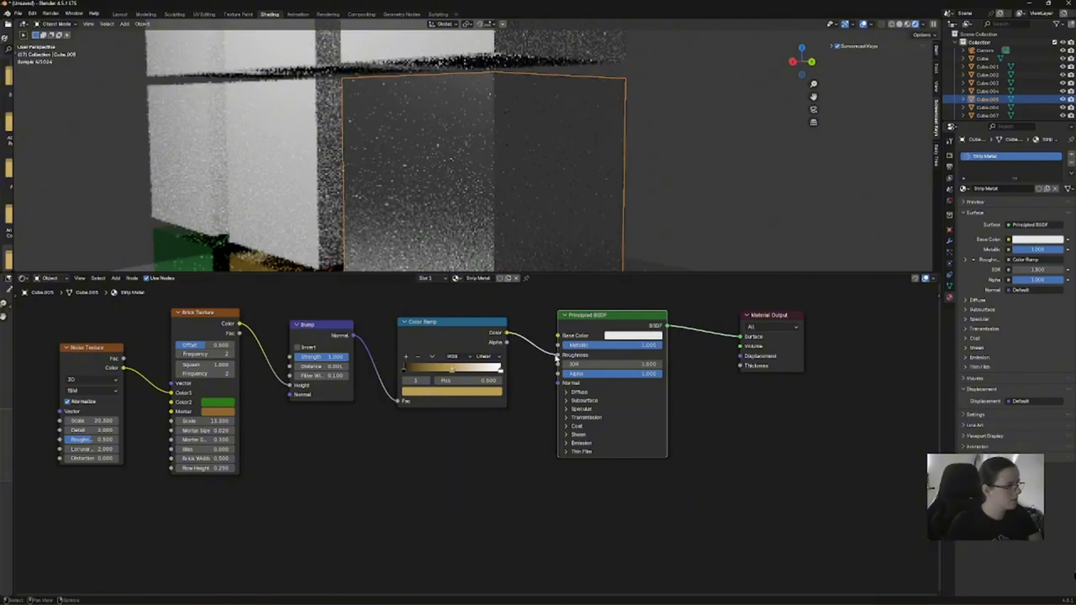
{"action": "middle_click_drag", "start_coordinate": [450, 125], "coordinate": [479, 102]}
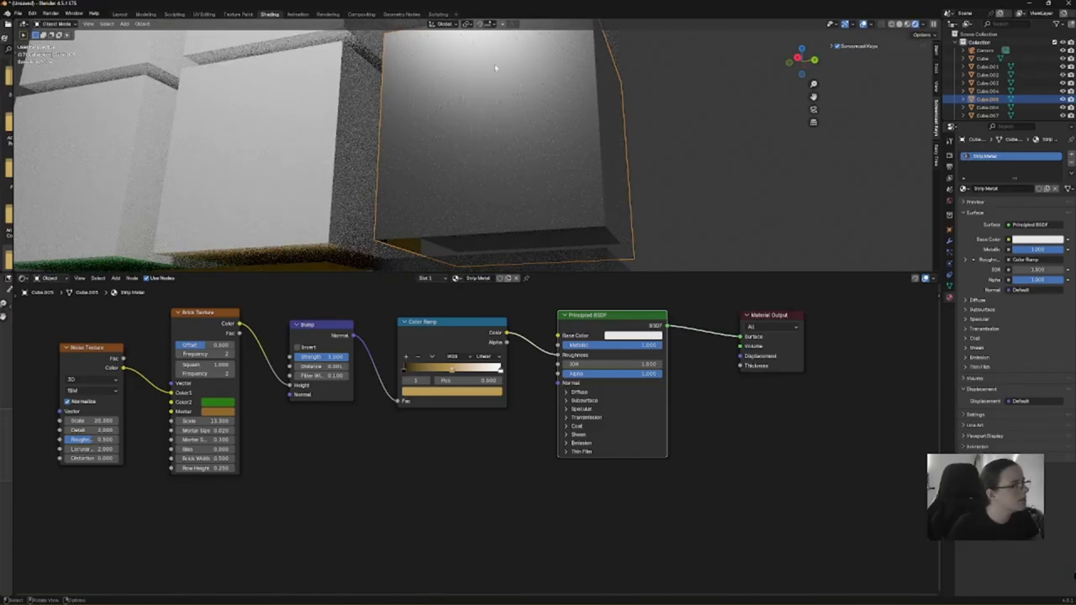
{"action": "scroll", "coordinate": [485, 120], "scroll_direction": "up", "scroll_amount": 3}
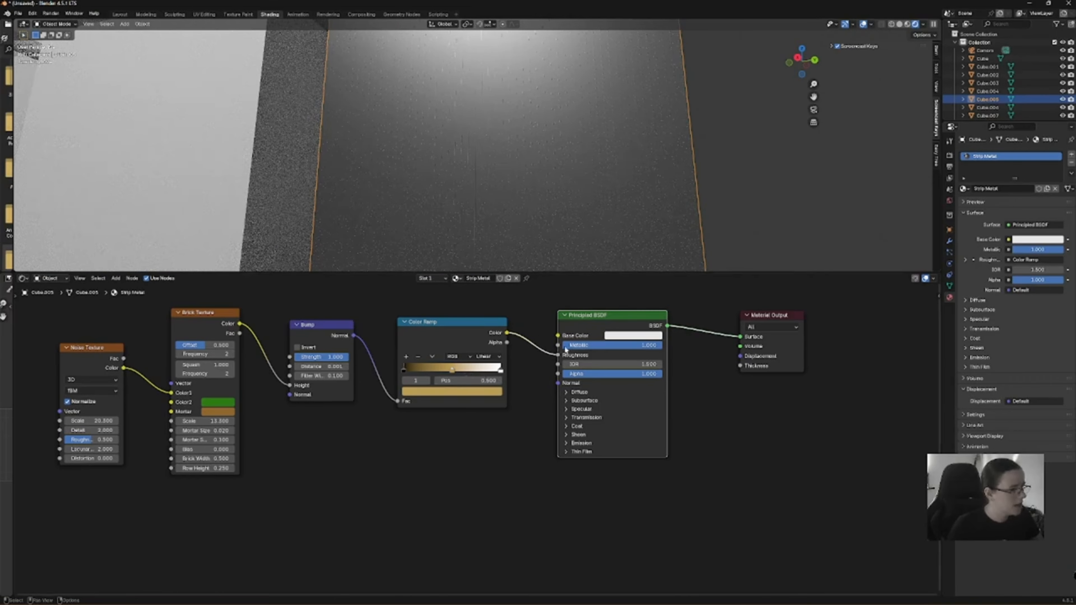
Step: Switch the Color Ramp's link from Roughness to IOR and set the Principled BSDF's Base Color to light orange
{"action": "mouse_move", "coordinate": [558, 361]}
{"action": "left_mouse_down"}
{"action": "mouse_move", "coordinate": [546, 343]}
{"action": "mouse_move", "coordinate": [558, 364]}
{"action": "left_mouse_up"}
{"action": "left_click", "coordinate": [633, 336]}
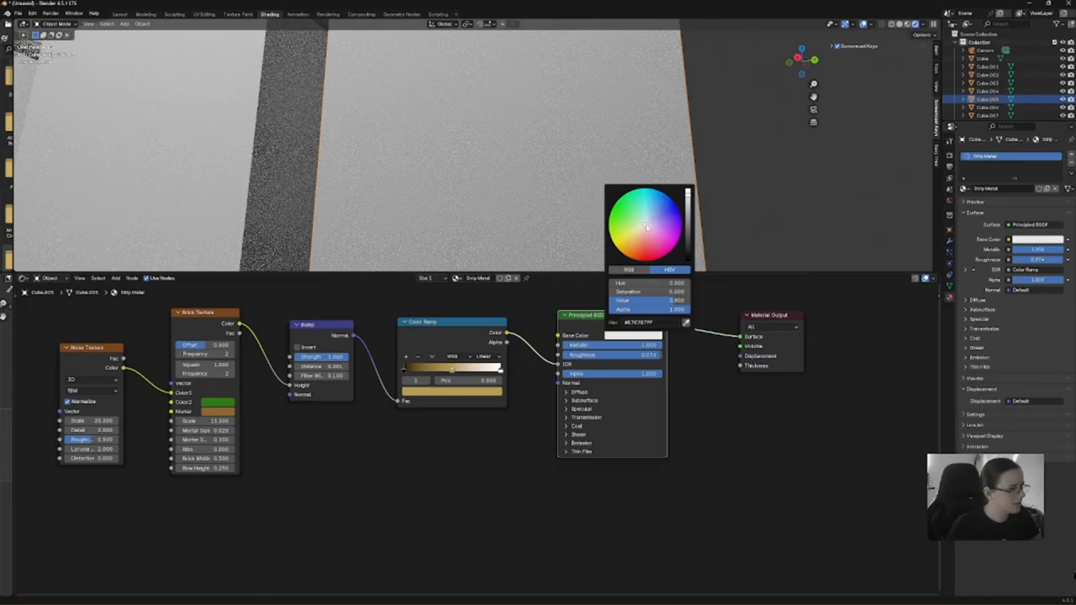
{"action": "left_click_drag", "start_coordinate": [645, 227], "coordinate": [636, 236]}
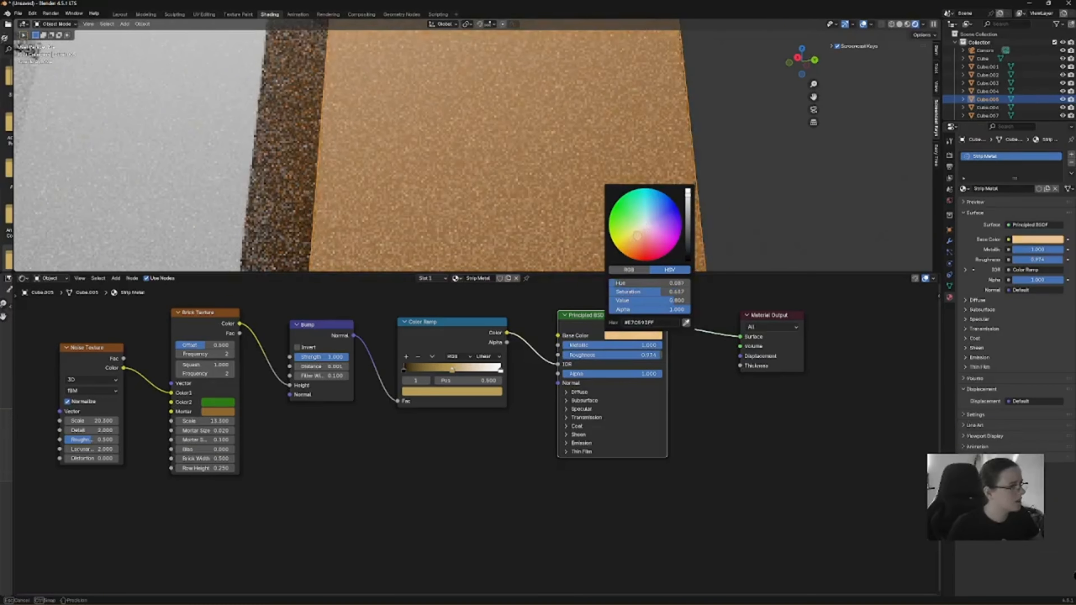
{"action": "left_click", "coordinate": [753, 161]}
Step: Reconnect the Color Ramp from IOR to Roughness and reselect the cube
{"action": "middle_click_drag", "start_coordinate": [707, 168], "coordinate": [446, 127]}
{"action": "scroll", "coordinate": [446, 126], "scroll_direction": "up", "scroll_amount": 4}
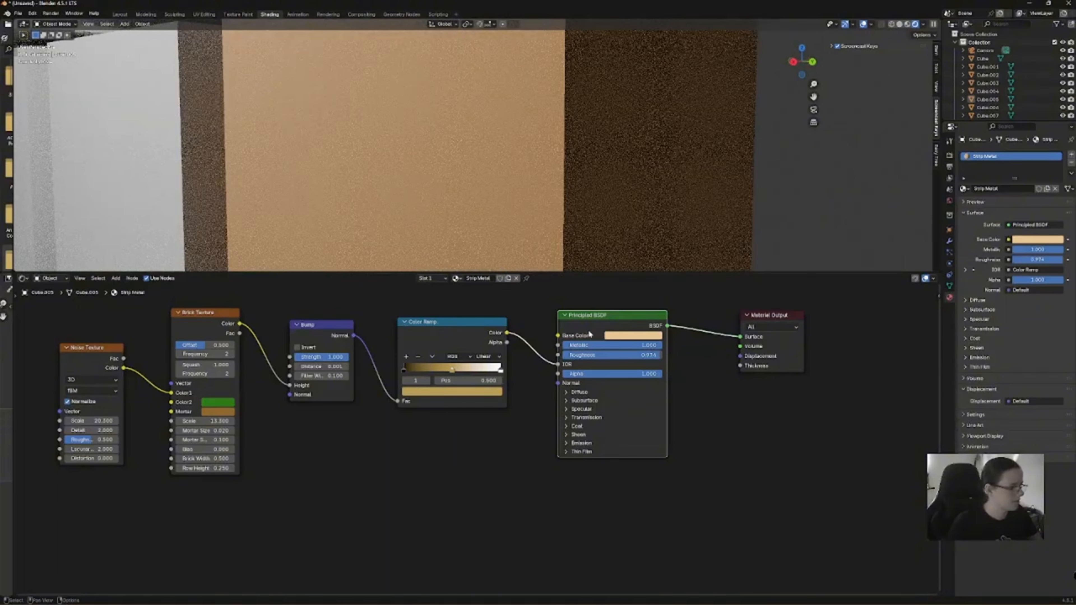
{"action": "left_click_drag", "start_coordinate": [550, 365], "coordinate": [557, 355]}
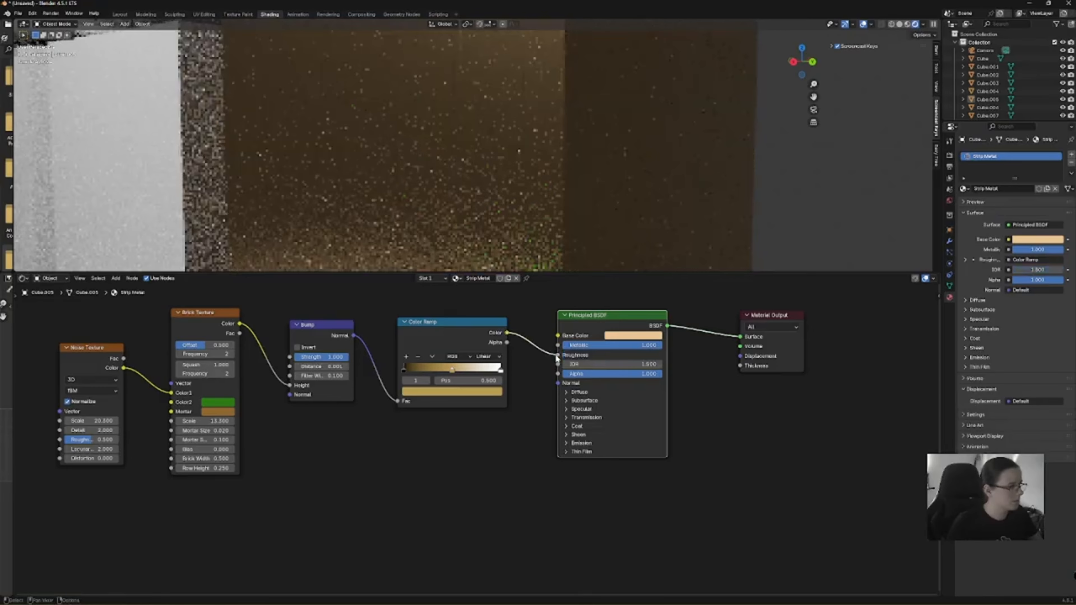
{"action": "scroll", "coordinate": [479, 152], "scroll_direction": "down", "scroll_amount": 4}
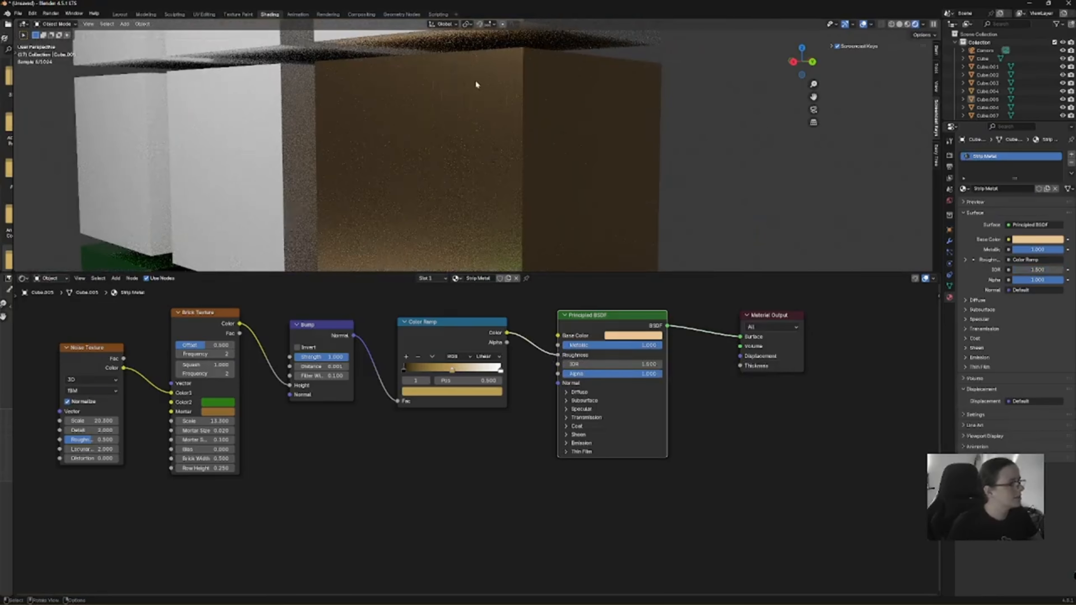
{"action": "left_click", "coordinate": [477, 121]}
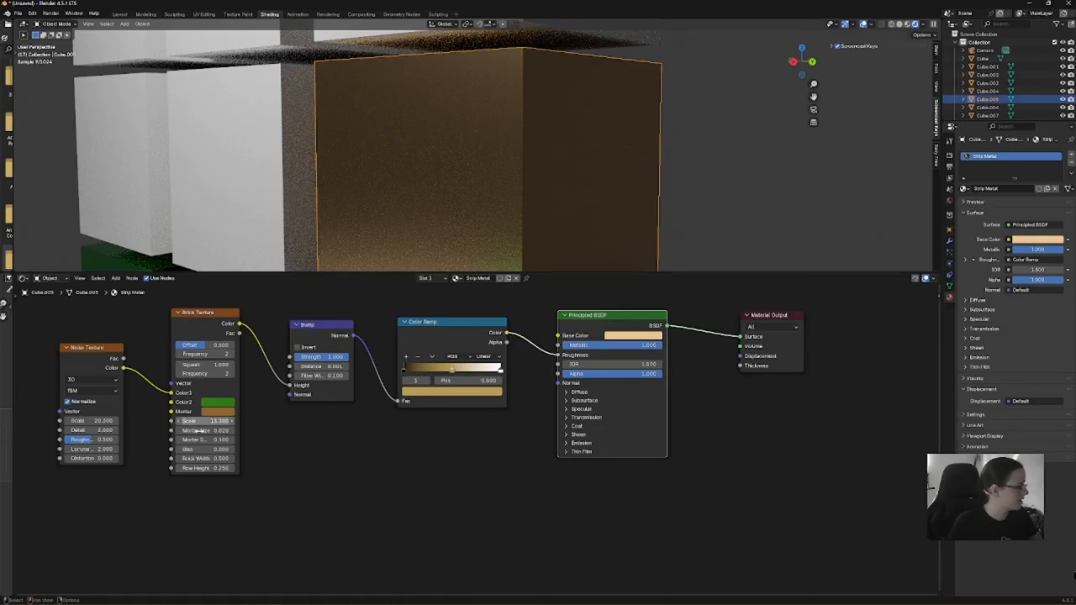
Step: Try Brick Texture Scale values of 441.2 and 0, and settle on 4.9
{"action": "left_click_drag", "start_coordinate": [206, 421], "coordinate": [236, 421]}
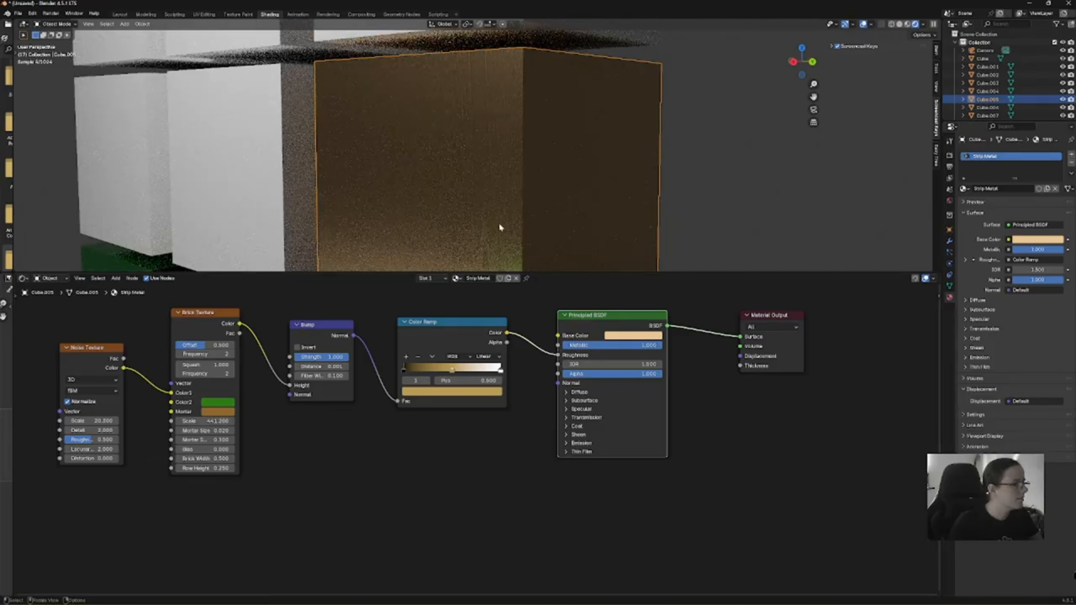
{"action": "middle_click_drag", "start_coordinate": [489, 220], "coordinate": [508, 204]}
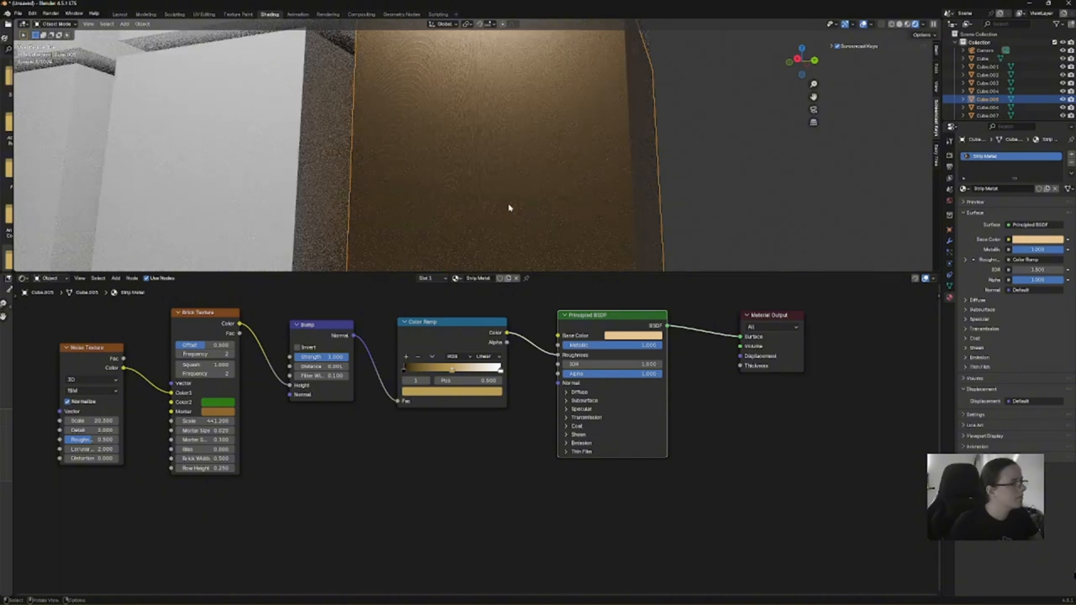
{"action": "left_click_drag", "start_coordinate": [212, 421], "coordinate": [140, 421]}
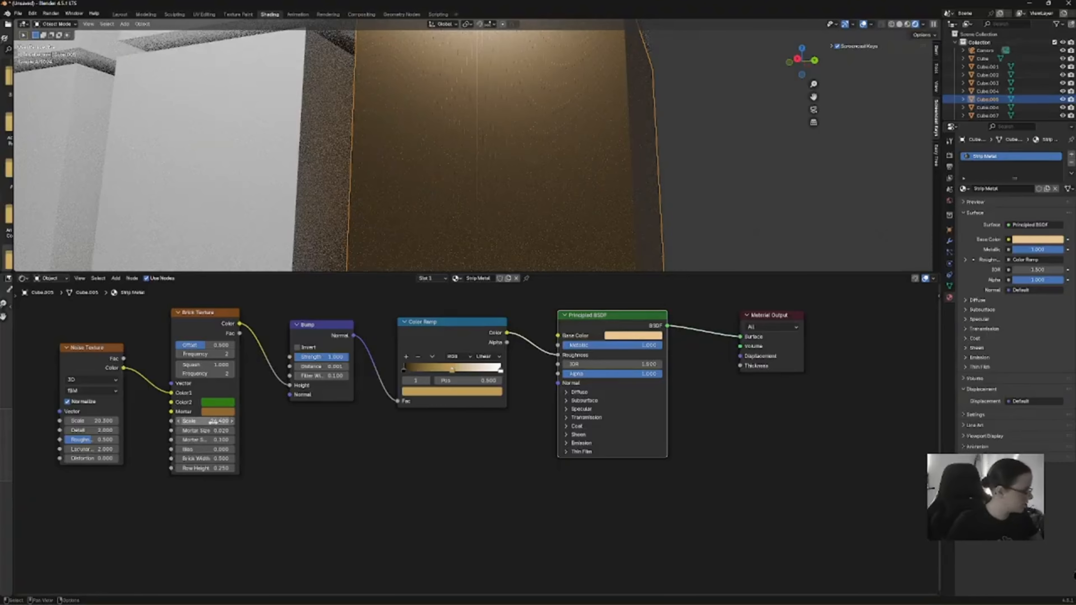
{"action": "left_click", "coordinate": [225, 421]}
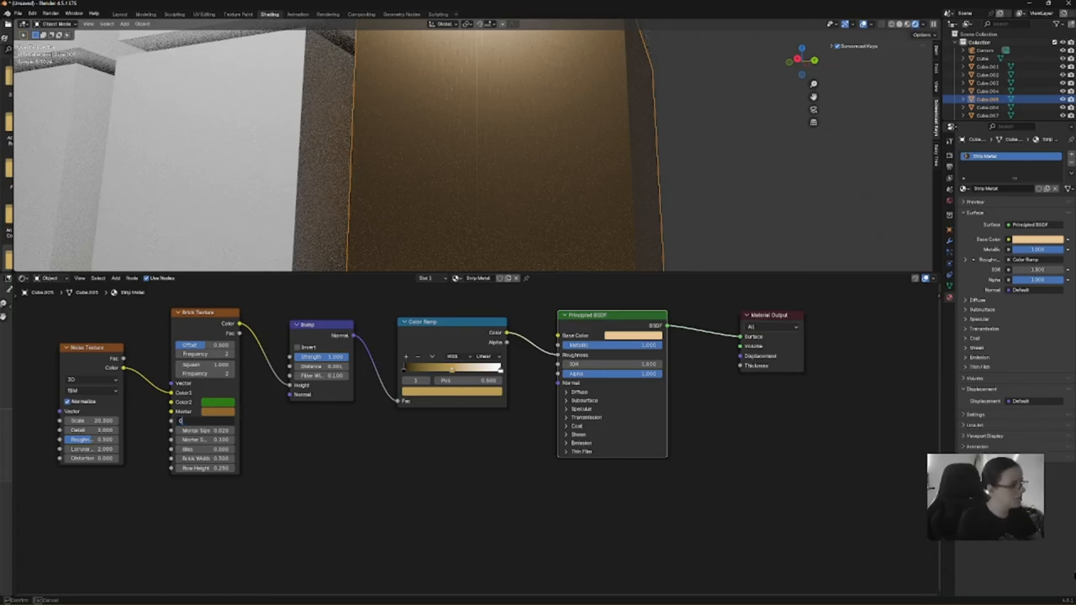
{"action": "type", "text": "0"}
{"action": "key", "text": "Return"}
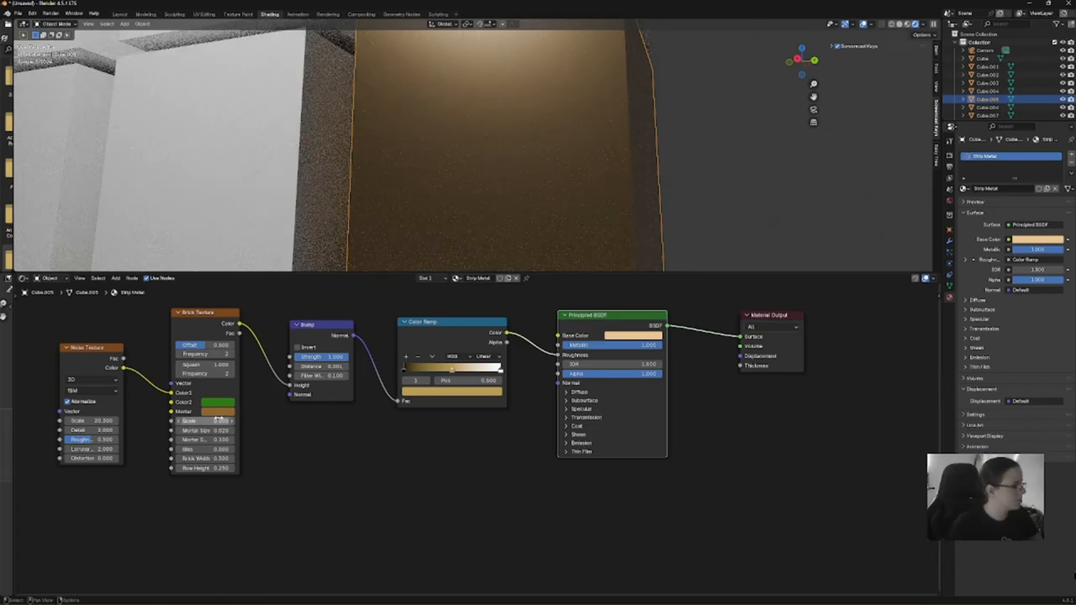
{"action": "left_click_drag", "start_coordinate": [219, 420], "coordinate": [248, 421]}
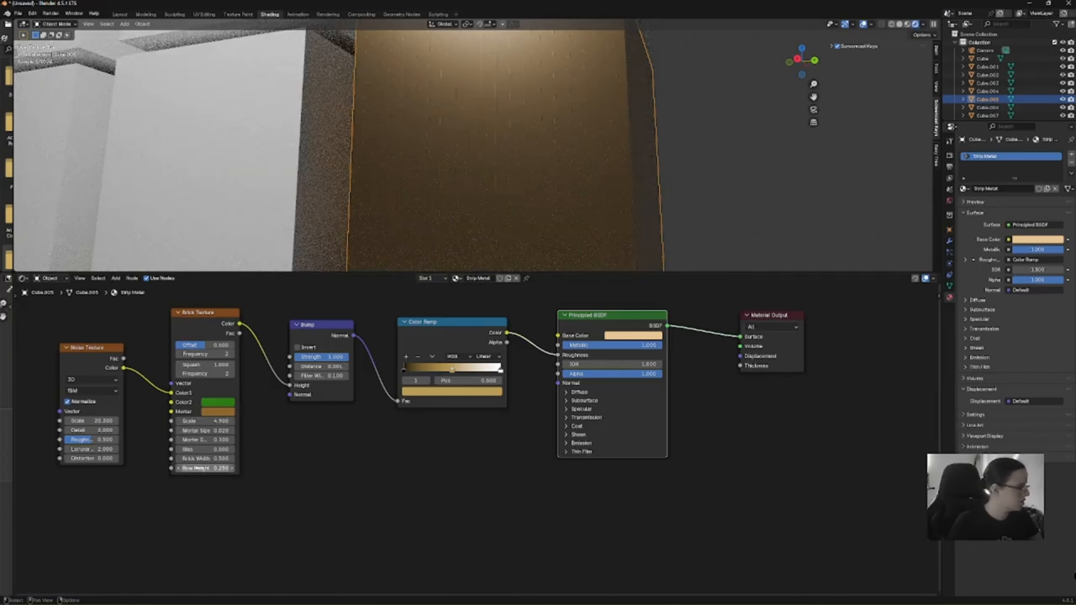
Step: Raise the Noise Texture's Distortion to 33.8 and set its Scale to 48.4
{"action": "mouse_move", "coordinate": [91, 459]}
{"action": "left_mouse_down"}
{"action": "mouse_move", "coordinate": [108, 458]}
{"action": "mouse_move", "coordinate": [88, 458]}
{"action": "left_mouse_up"}
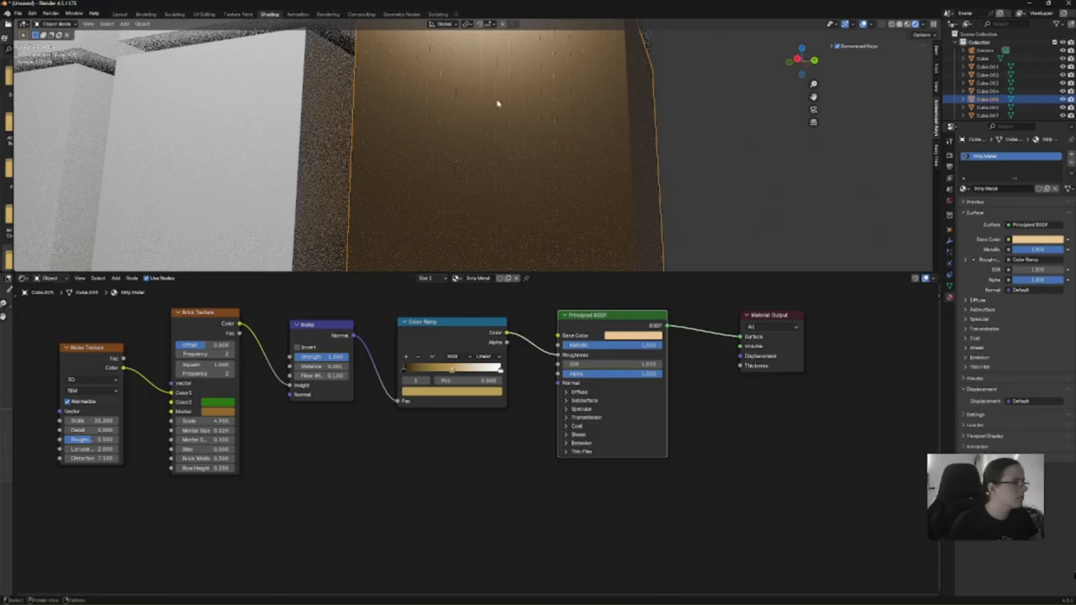
{"action": "scroll", "coordinate": [531, 71], "scroll_direction": "up", "scroll_amount": 1}
{"action": "middle_click_drag", "start_coordinate": [580, 73], "coordinate": [516, 147], "text": "shift"}
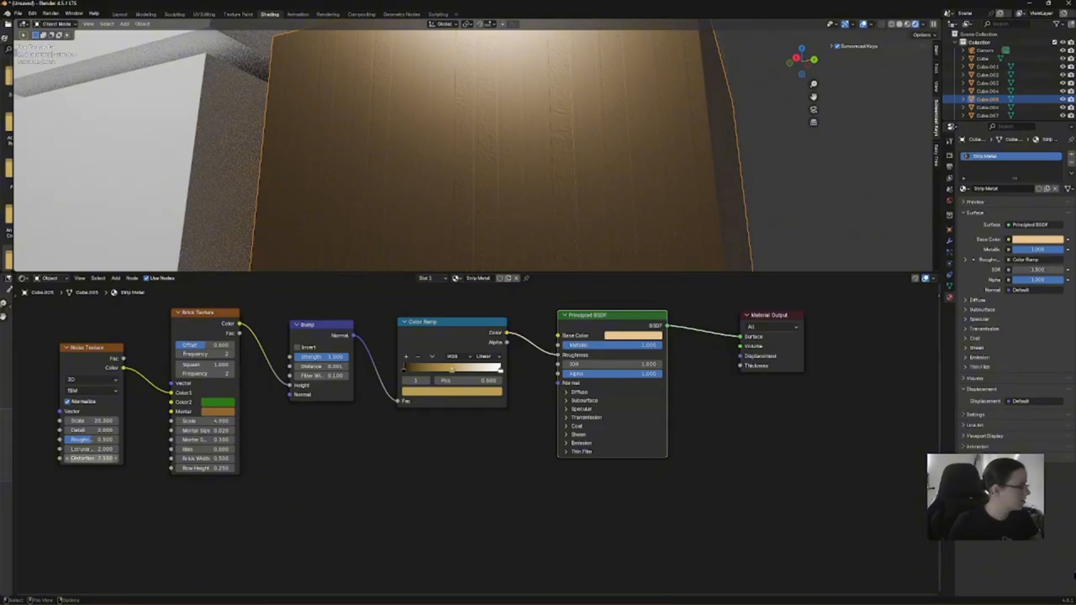
{"action": "left_click_drag", "start_coordinate": [90, 459], "coordinate": [106, 459]}
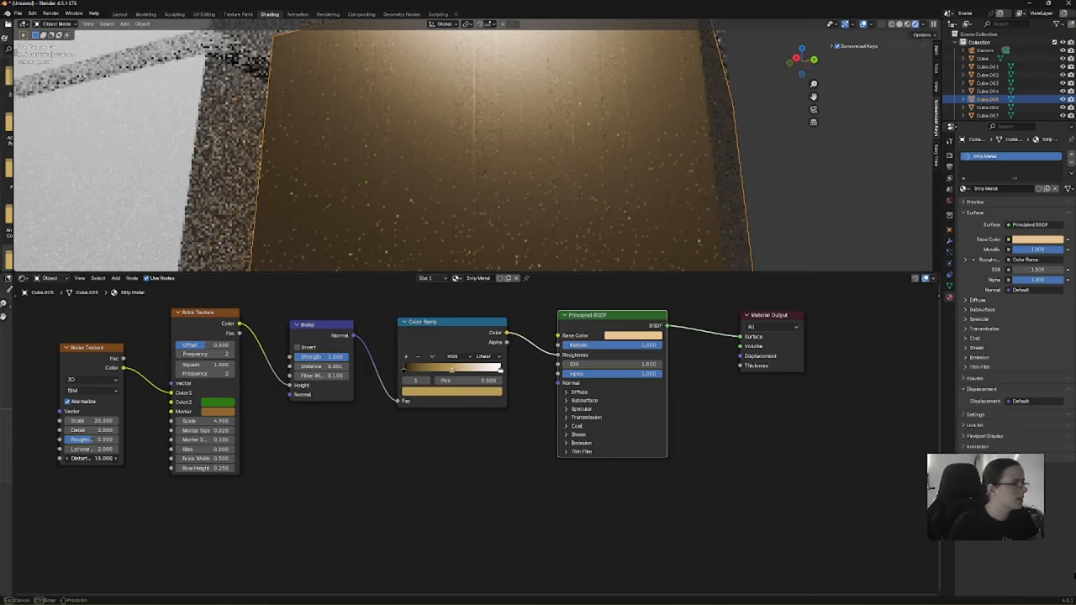
{"action": "left_click_drag", "start_coordinate": [90, 459], "coordinate": [95, 459]}
{"action": "left_click_drag", "start_coordinate": [92, 421], "coordinate": [140, 421]}
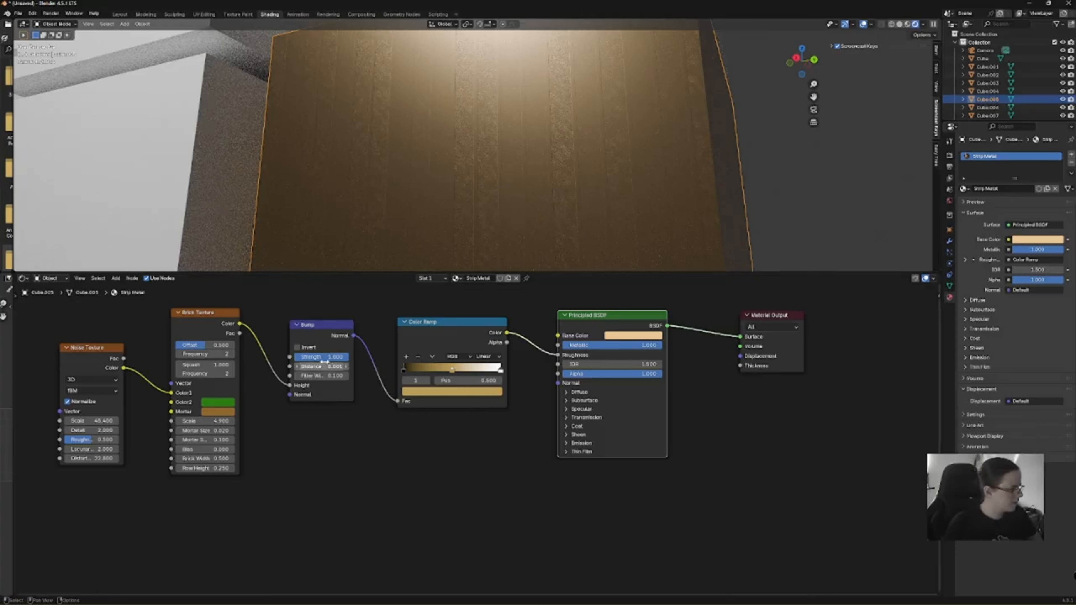
Step: Set the Bump node's Distance to about 20.2 and the Brick Texture's Scale to 14.6, and check the cube from several sides
{"action": "mouse_move", "coordinate": [322, 367]}
{"action": "left_mouse_down"}
{"action": "mouse_move", "coordinate": [373, 366]}
{"action": "mouse_move", "coordinate": [324, 367]}
{"action": "left_mouse_up"}
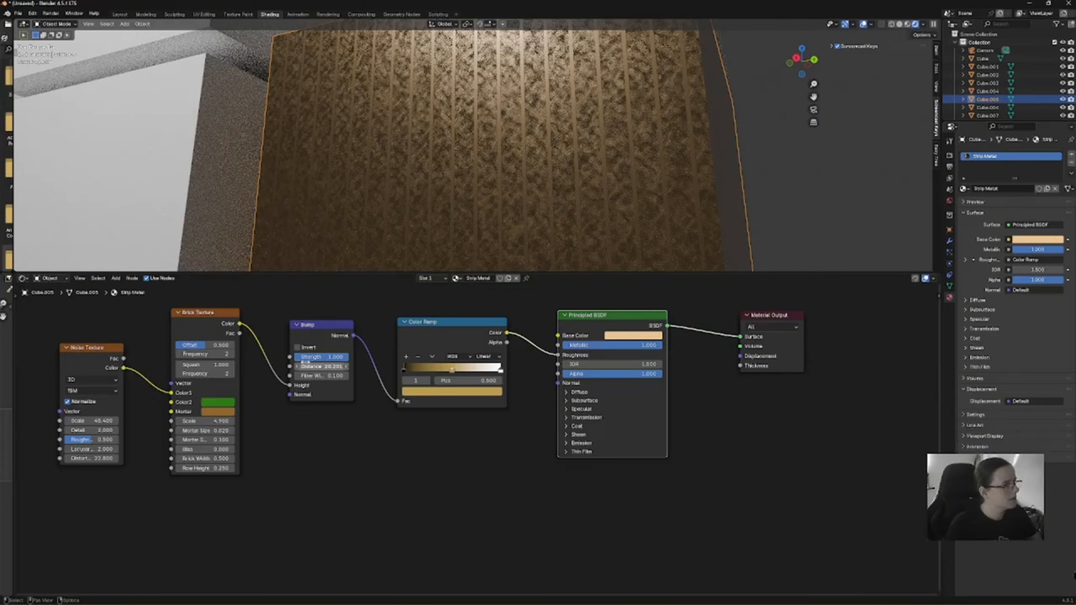
{"action": "mouse_move", "coordinate": [206, 421]}
{"action": "left_mouse_down"}
{"action": "mouse_move", "coordinate": [186, 421]}
{"action": "mouse_move", "coordinate": [224, 421]}
{"action": "mouse_move", "coordinate": [215, 421]}
{"action": "left_mouse_up"}
{"action": "scroll", "coordinate": [518, 173], "scroll_direction": "down", "scroll_amount": 6}
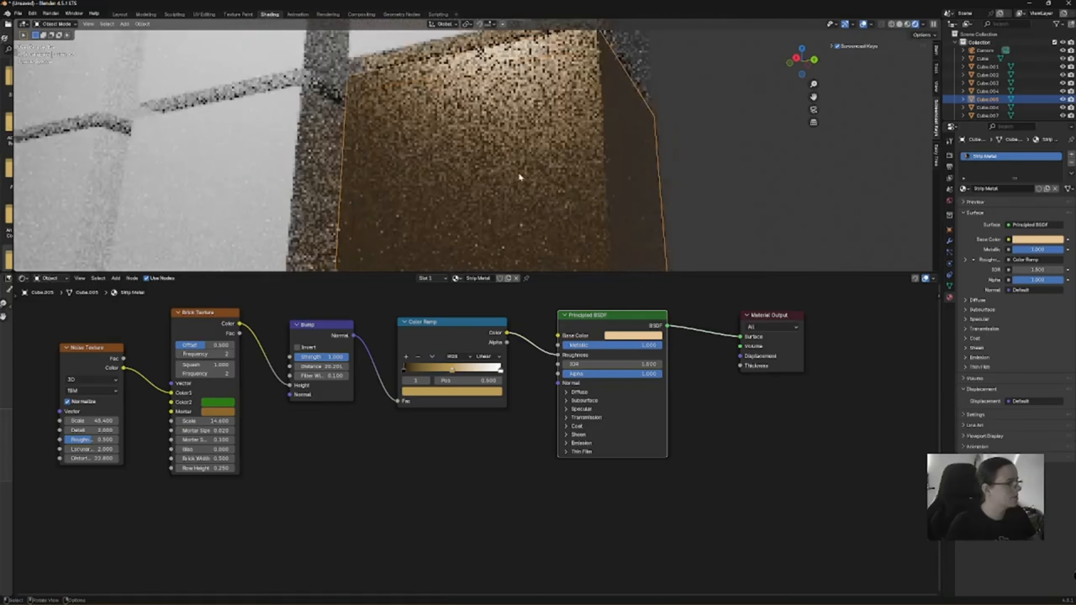
{"action": "middle_click_drag", "start_coordinate": [448, 187], "coordinate": [524, 194]}
{"action": "scroll", "coordinate": [523, 191], "scroll_direction": "up", "scroll_amount": 3}
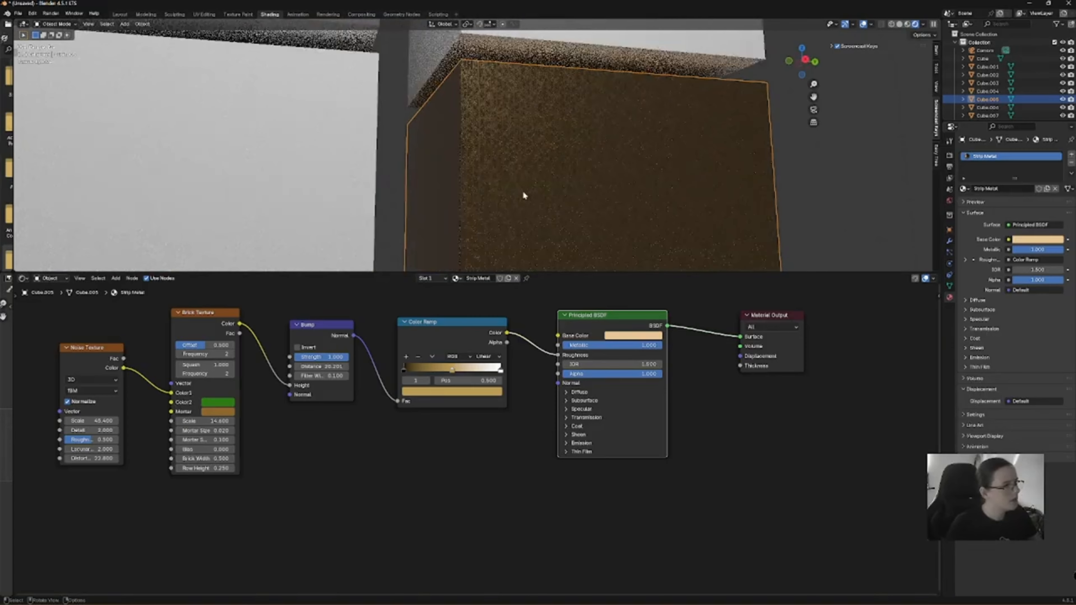
{"action": "scroll", "coordinate": [535, 124], "scroll_direction": "down", "scroll_amount": 5}
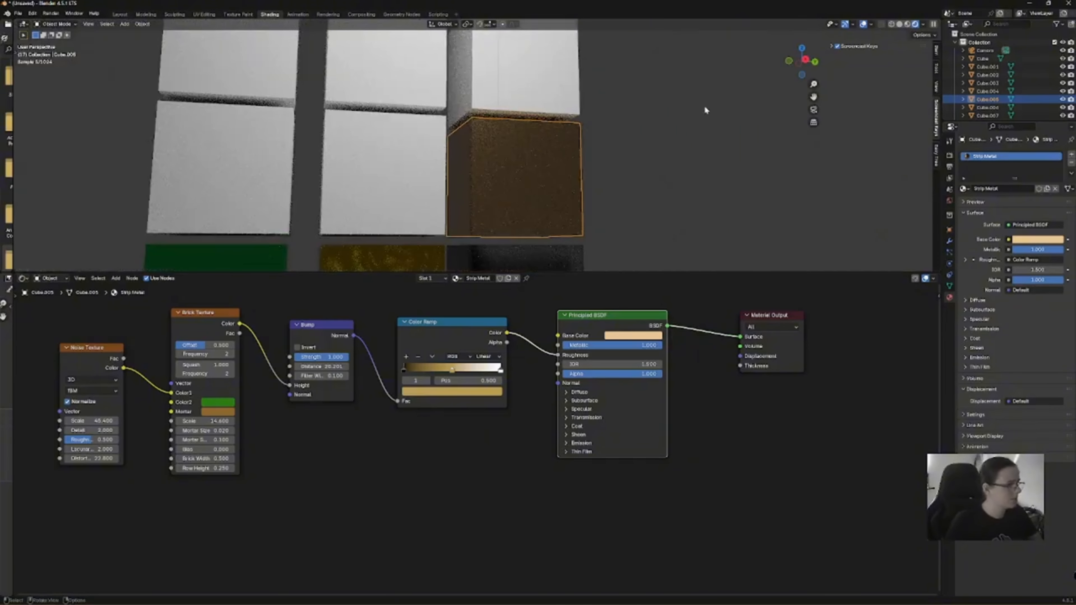
{"action": "middle_click_drag", "start_coordinate": [657, 181], "coordinate": [673, 119]}
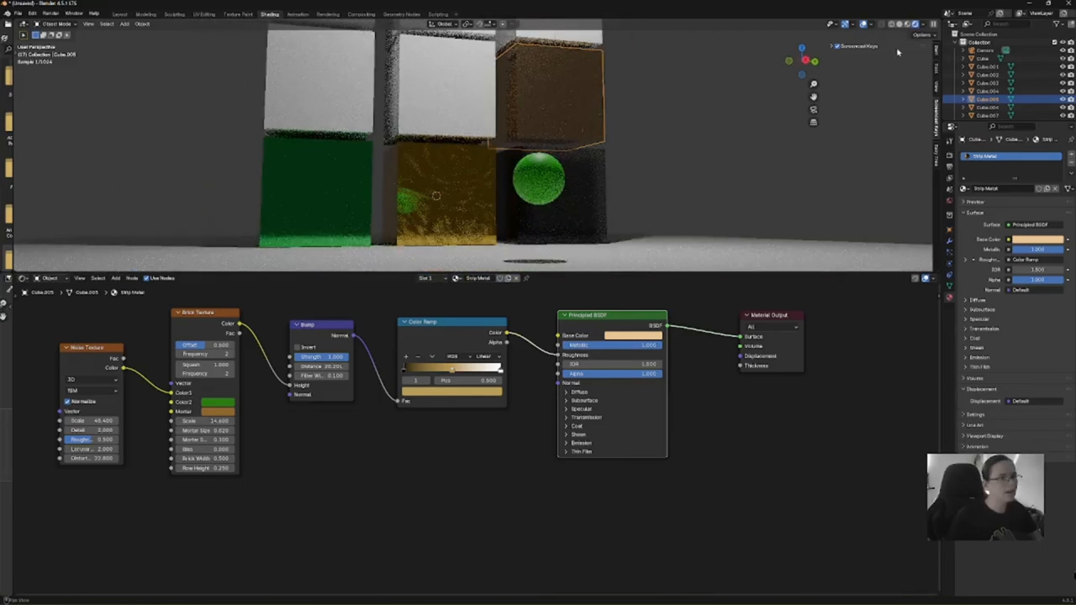
Step: Switch the viewport to Material Preview shading and move the green sphere farther along the floor in front of the cubes
{"action": "left_click", "coordinate": [907, 24]}
{"action": "scroll", "coordinate": [617, 130], "scroll_direction": "down", "scroll_amount": 5}
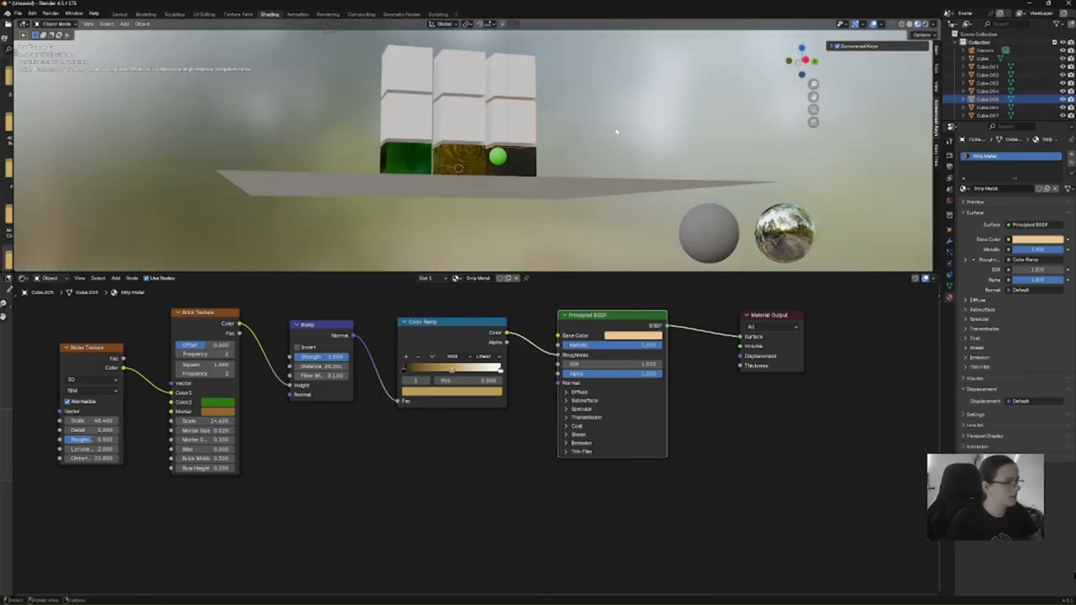
{"action": "mouse_move", "coordinate": [618, 129]}
{"action": "middle_mouse_down"}
{"action": "mouse_move", "coordinate": [582, 136]}
{"action": "mouse_move", "coordinate": [579, 193]}
{"action": "middle_mouse_up"}
{"action": "left_click", "coordinate": [574, 197]}
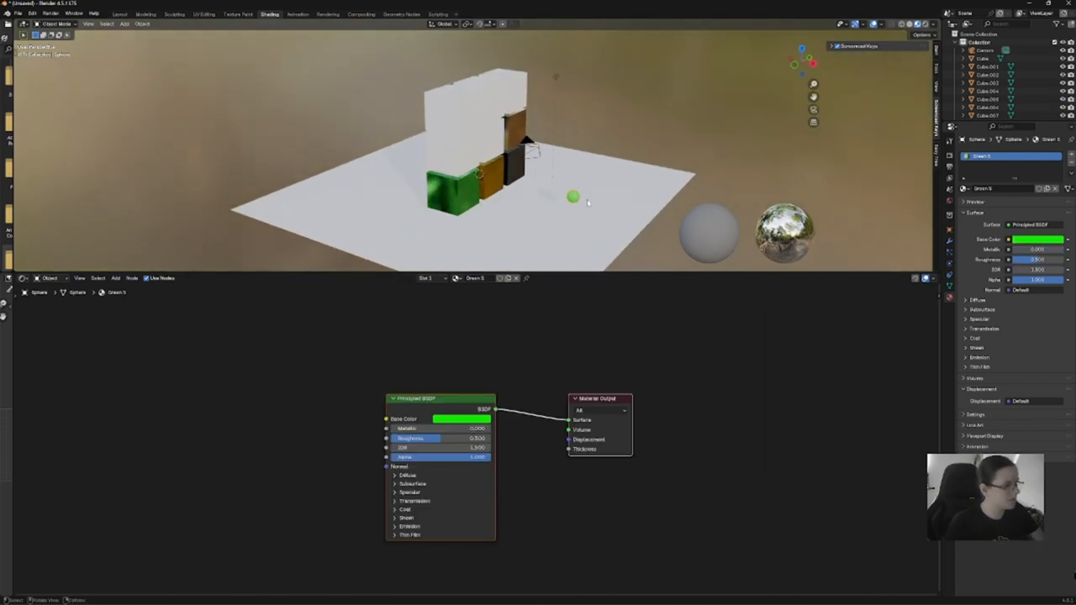
{"action": "key", "text": "g"}
{"action": "left_click", "coordinate": [609, 191]}
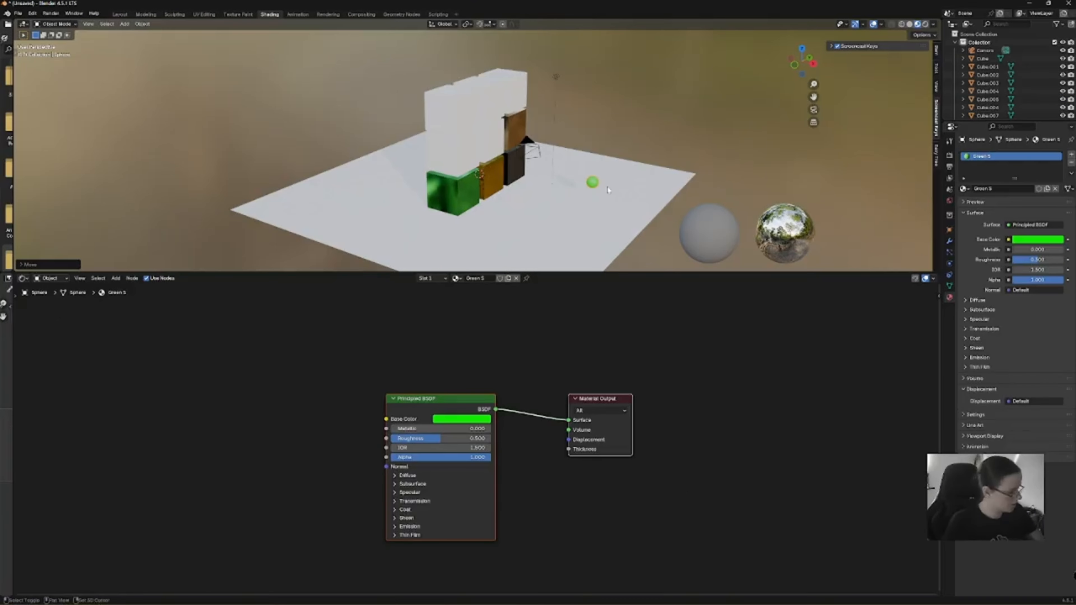
Step: Duplicate the green sphere along the Y axis and position the copy in front of the green cube
{"action": "key", "text": "shift+d"}
{"action": "key", "text": "y"}
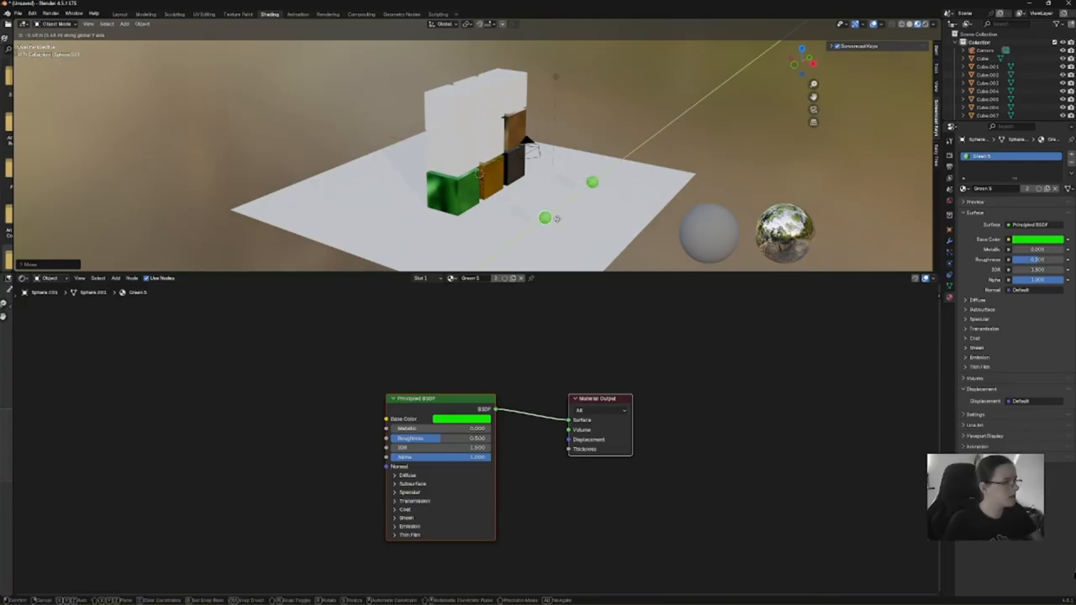
{"action": "left_click", "coordinate": [567, 223]}
{"action": "middle_click_drag", "start_coordinate": [636, 218], "coordinate": [424, 206]}
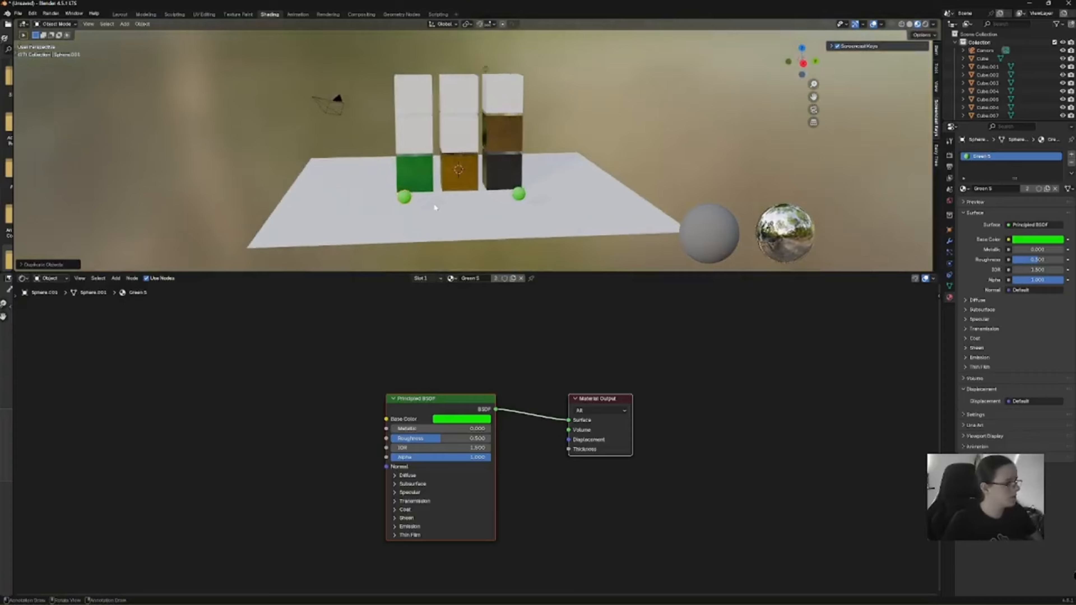
{"action": "key", "text": "g"}
{"action": "key", "text": "y"}
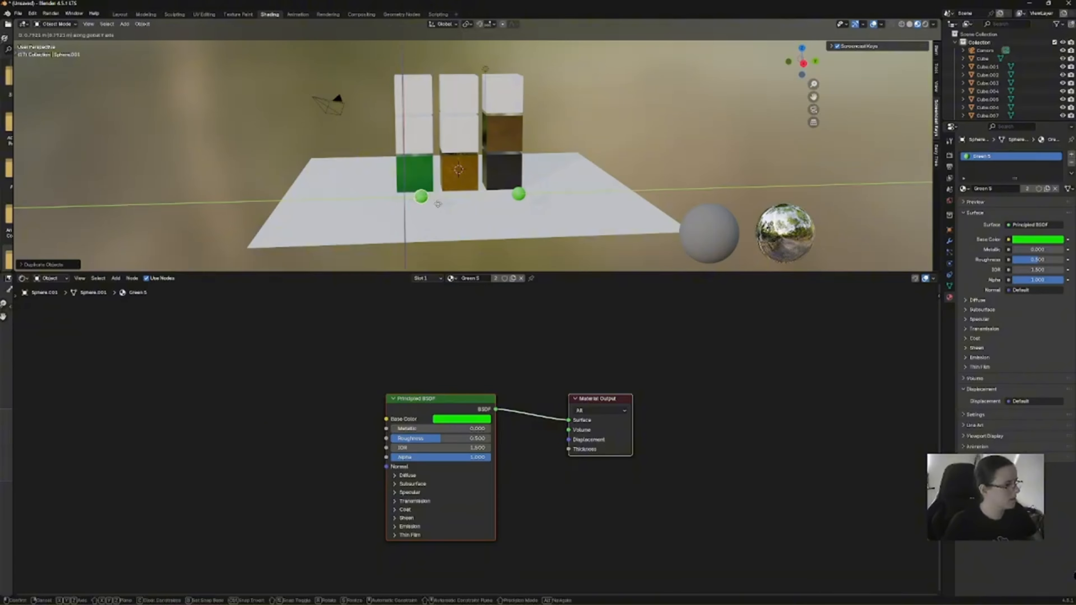
{"action": "left_click", "coordinate": [478, 198]}
Step: Move the original green sphere along the Y axis so it sits in front of the black cube
{"action": "left_click", "coordinate": [521, 195]}
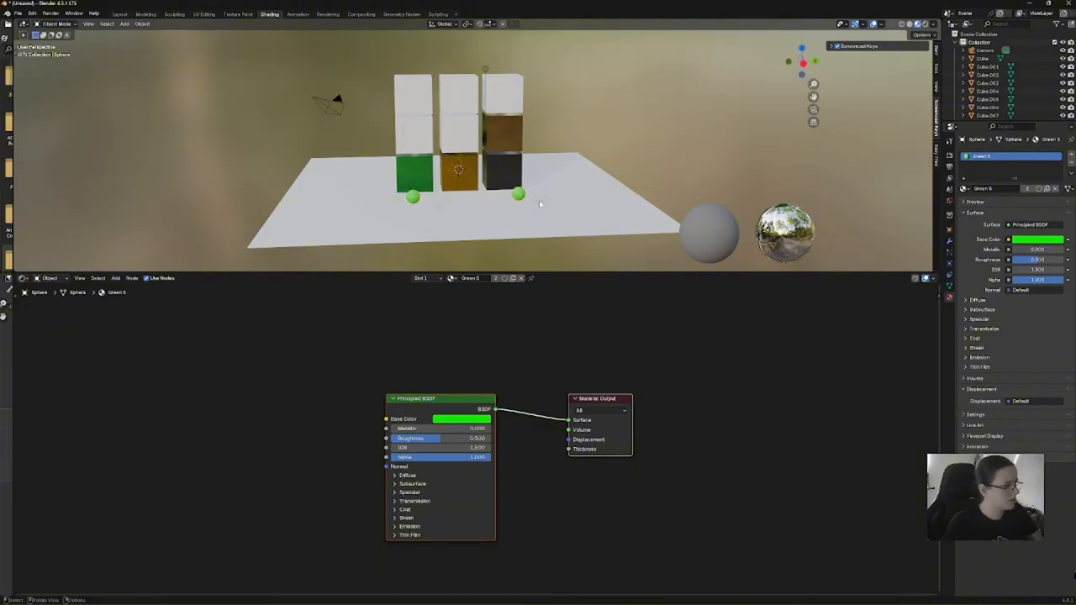
{"action": "key", "text": "g"}
{"action": "key", "text": "y"}
{"action": "left_click", "coordinate": [529, 206]}
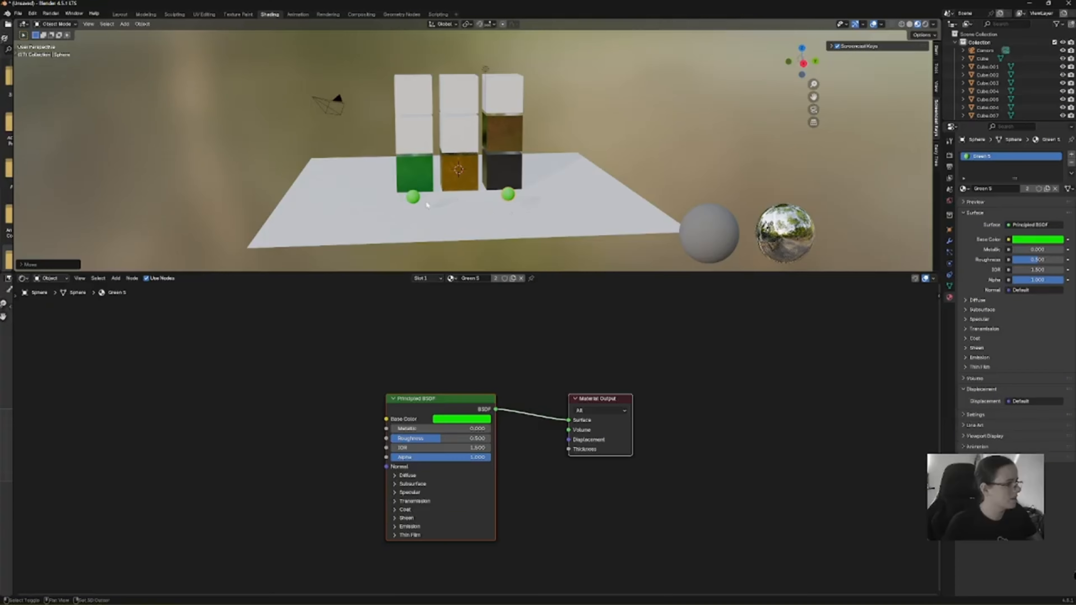
Step: Duplicate both green spheres upward along the Z axis twice, placing pairs in front of the middle and top cube rows
{"action": "left_click", "coordinate": [413, 197], "text": "shift"}
{"action": "key", "text": "shift+d"}
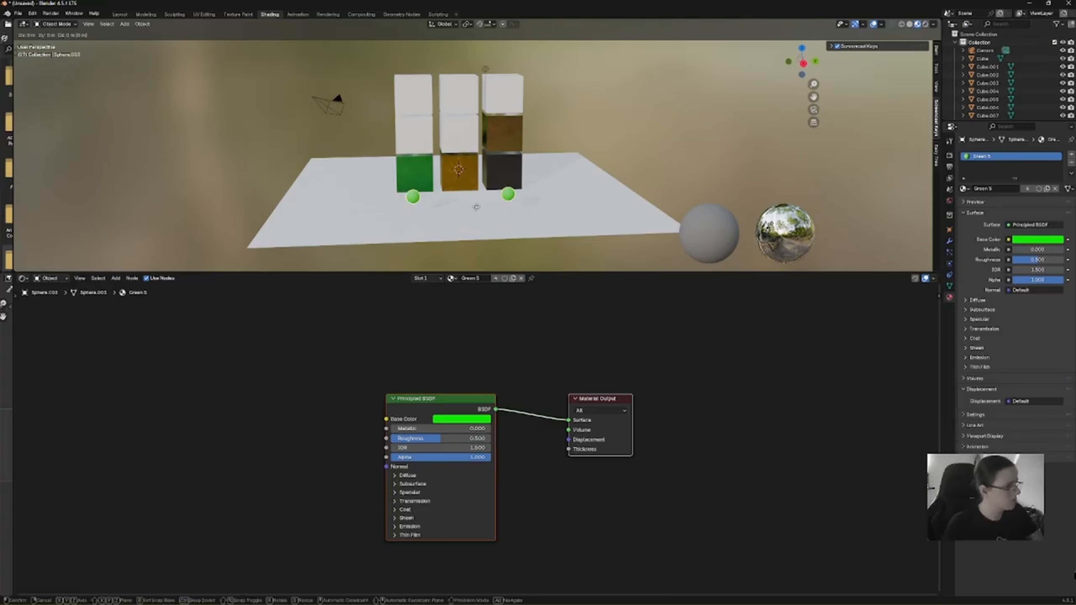
{"action": "key", "text": "z"}
{"action": "left_click", "coordinate": [476, 163]}
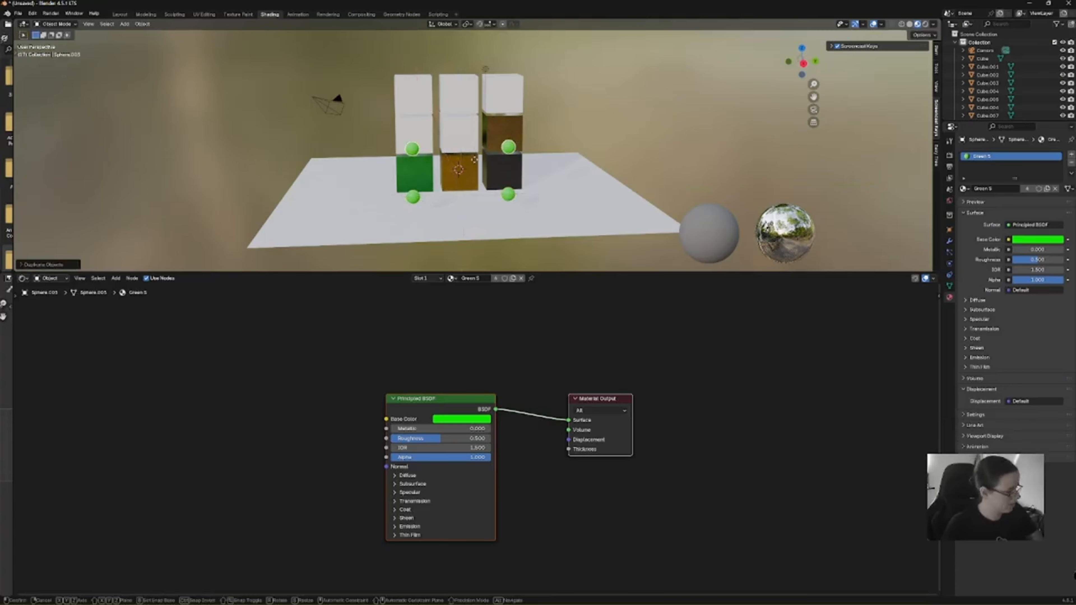
{"action": "key", "text": "shift+d"}
{"action": "key", "text": "z"}
{"action": "left_click", "coordinate": [469, 146]}
Step: Switch to the Layout workspace with rendered shading, clear the selection, and examine how the Strip Metal cube reflects the spheres
{"action": "scroll", "coordinate": [470, 145], "scroll_direction": "up", "scroll_amount": 4}
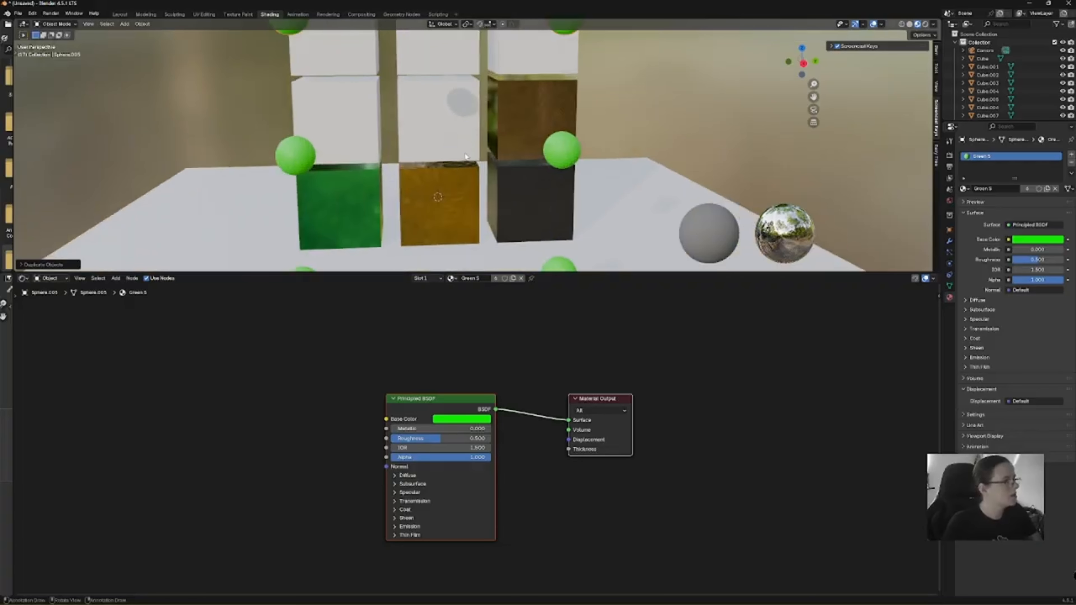
{"action": "middle_click_drag", "start_coordinate": [466, 165], "coordinate": [512, 214]}
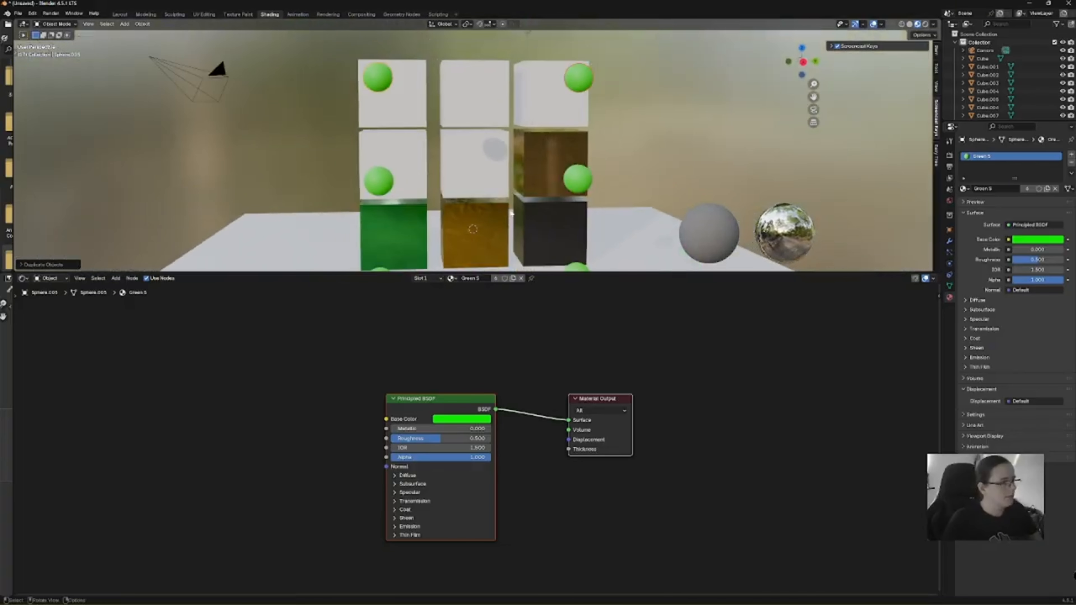
{"action": "left_click", "coordinate": [120, 15]}
{"action": "left_click", "coordinate": [876, 24]}
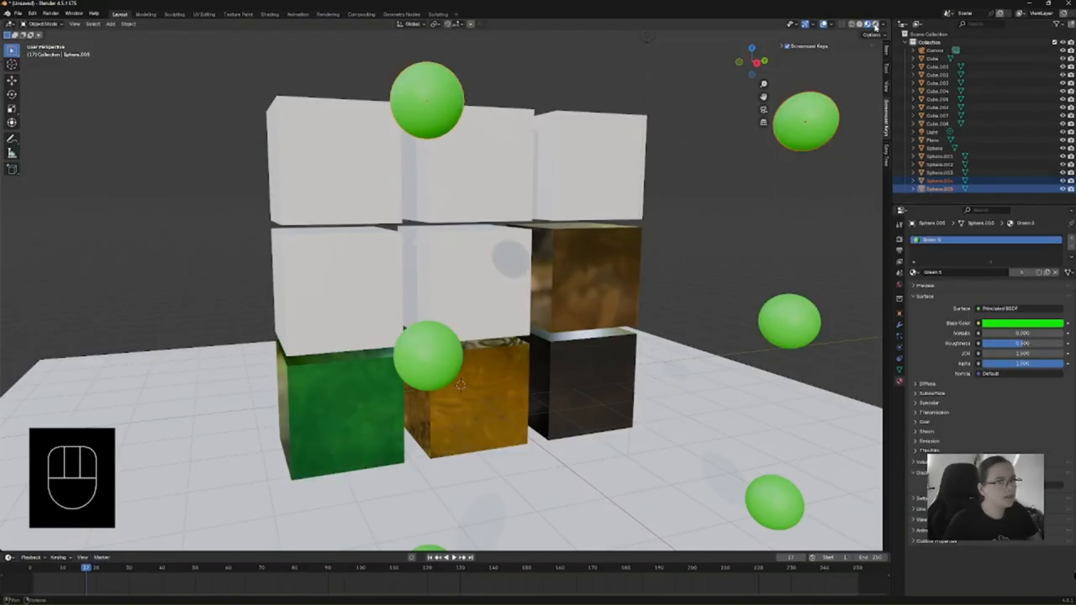
{"action": "left_click", "coordinate": [713, 297]}
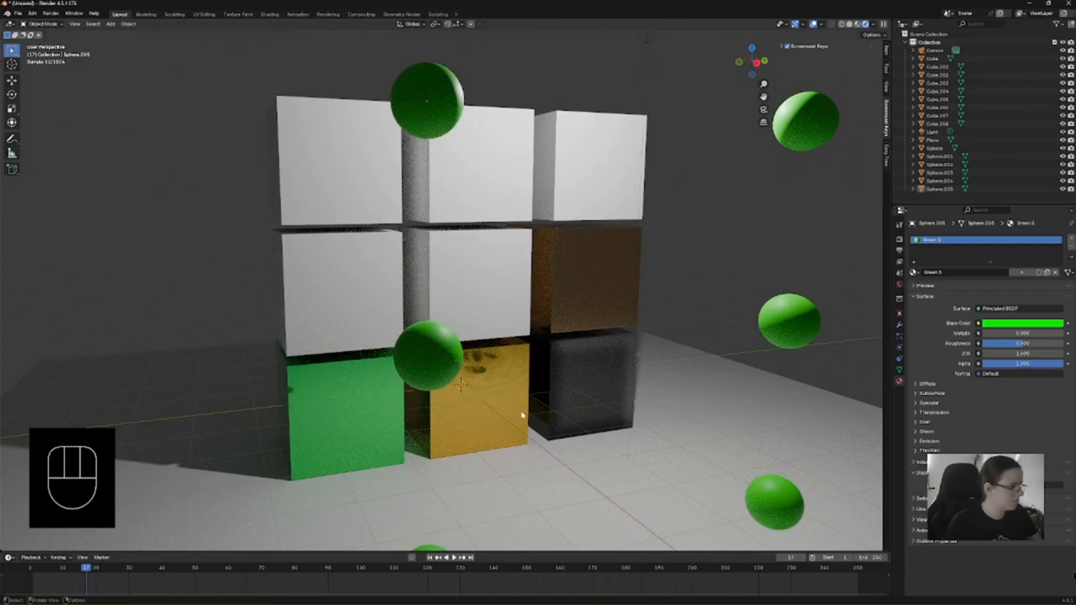
{"action": "middle_click_drag", "start_coordinate": [521, 410], "coordinate": [512, 395], "text": "shift"}
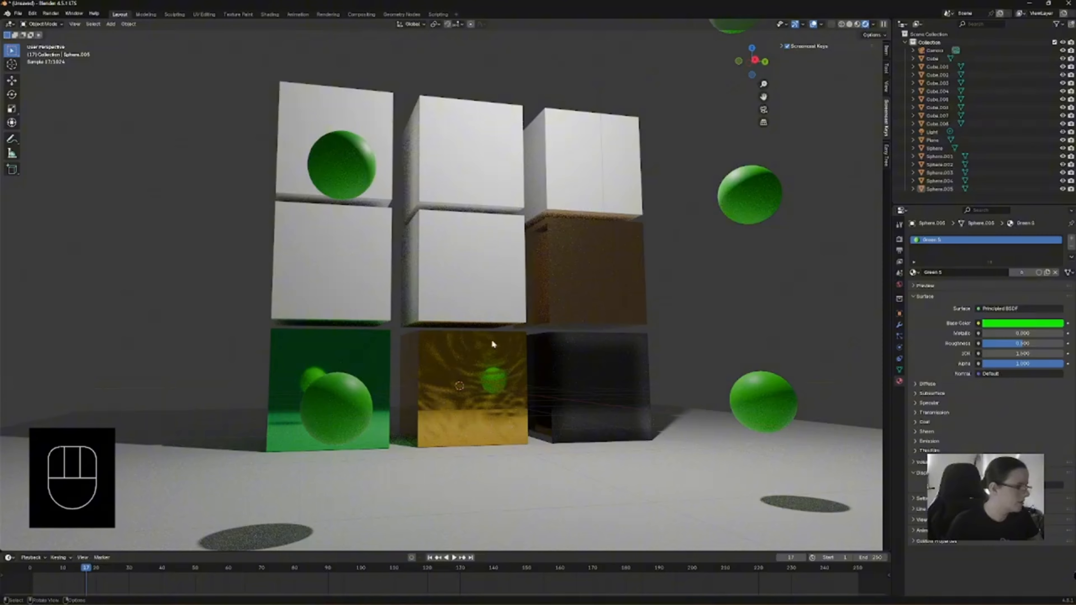
{"action": "middle_click_drag", "start_coordinate": [631, 251], "coordinate": [587, 259]}
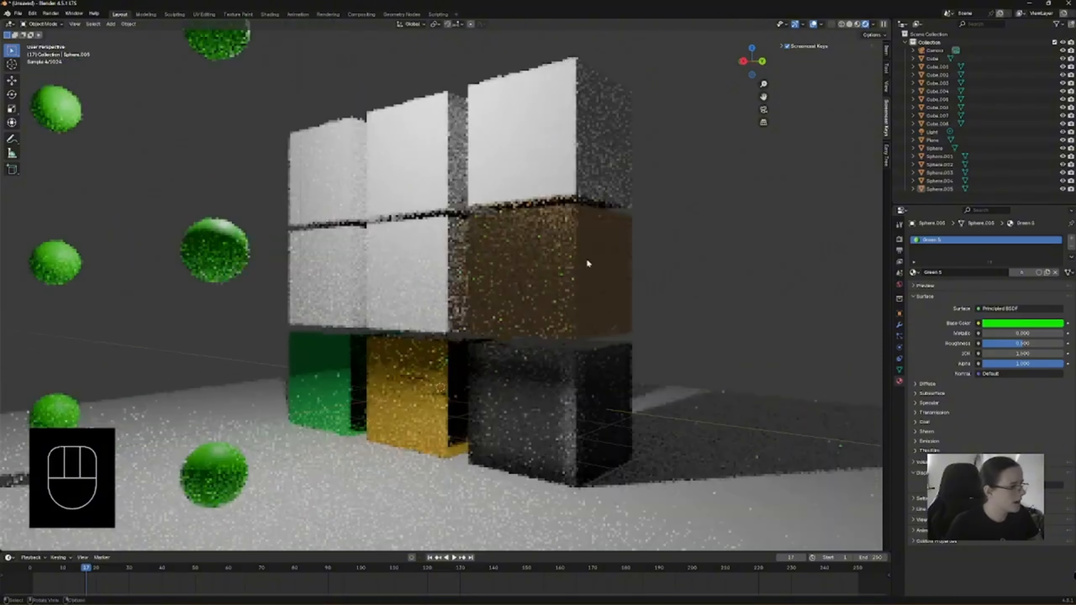
{"action": "scroll", "coordinate": [541, 247], "scroll_direction": "up", "scroll_amount": 5}
{"action": "middle_click_drag", "start_coordinate": [669, 234], "coordinate": [549, 259], "text": "shift"}
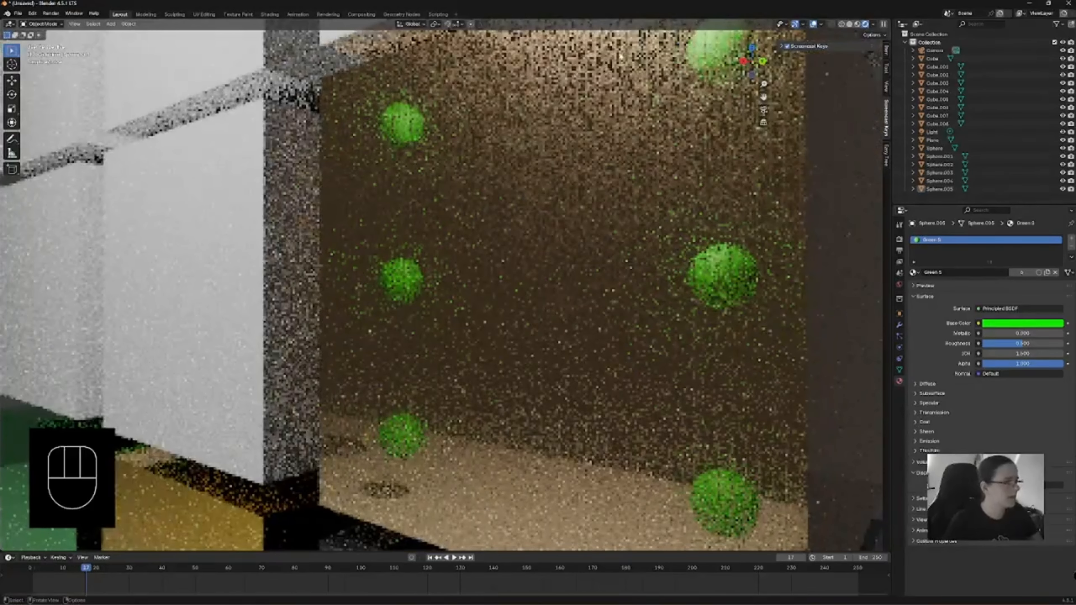